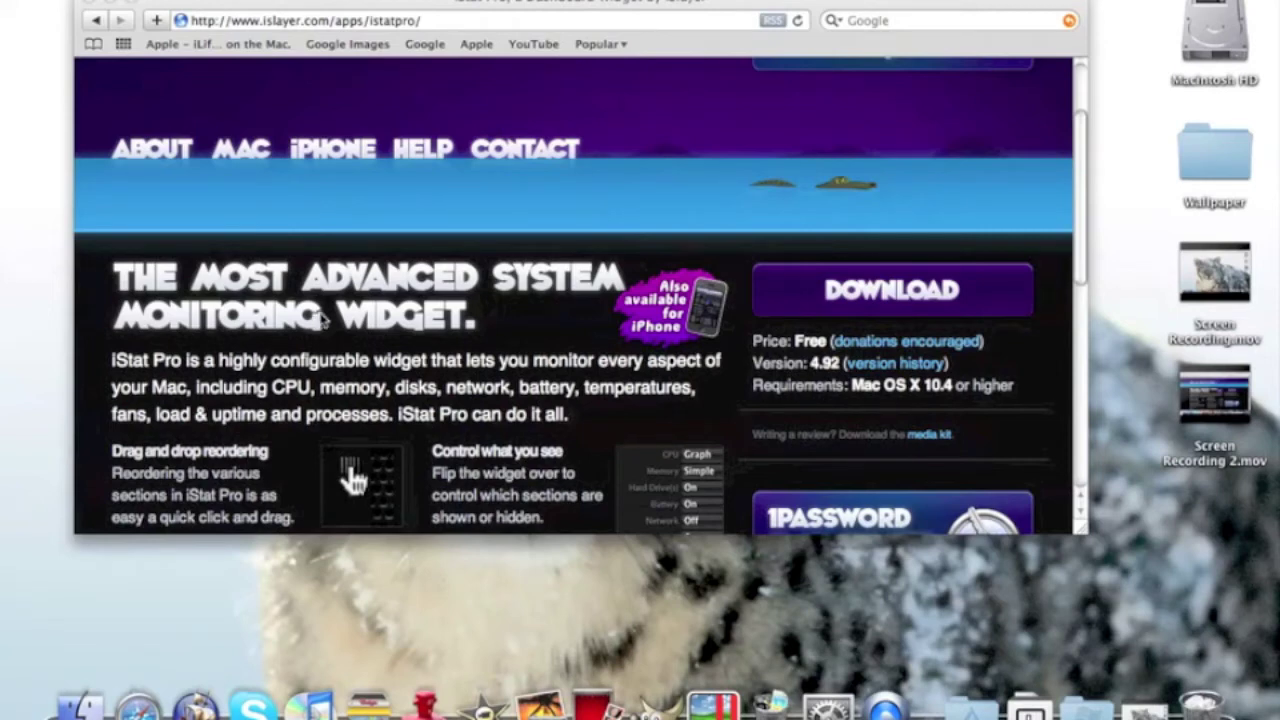
Shift the Safari window left, stretch it to fill the screen, then bring up Dashboard with F12.
{"action": "left_click", "coordinate": [677, 5]}
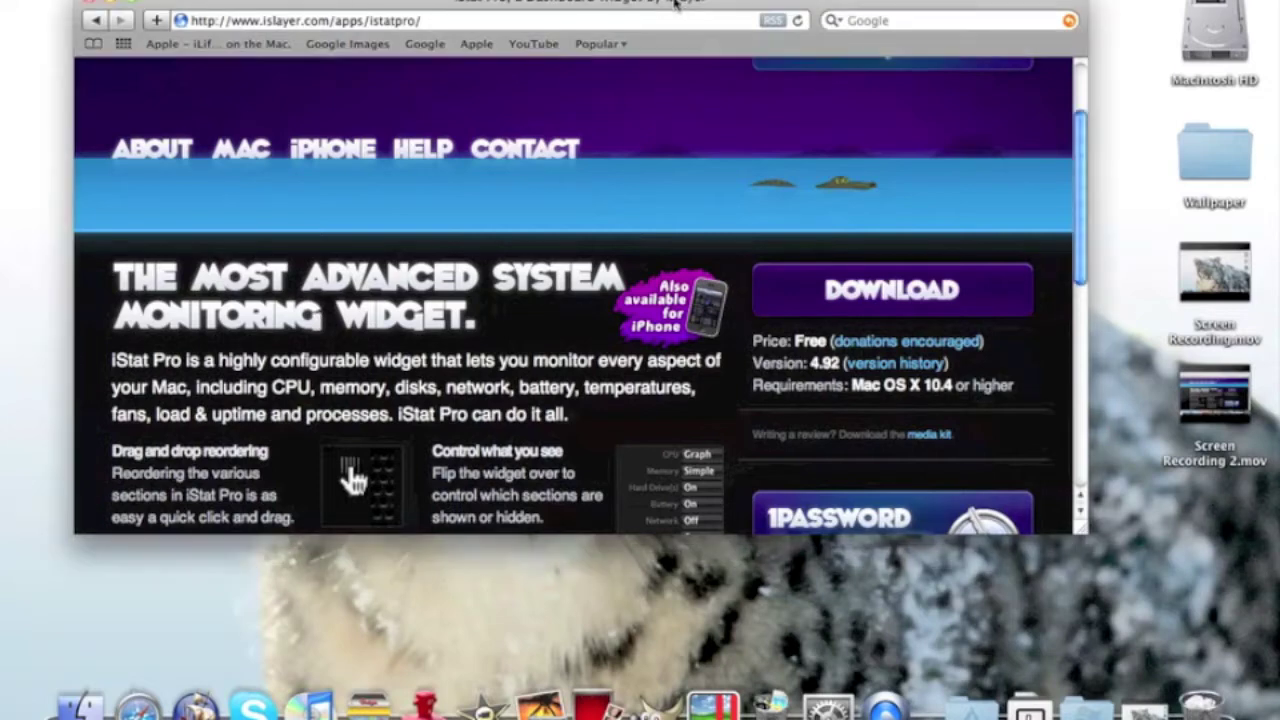
{"action": "left_click_drag", "start_coordinate": [622, 5], "coordinate": [547, 2]}
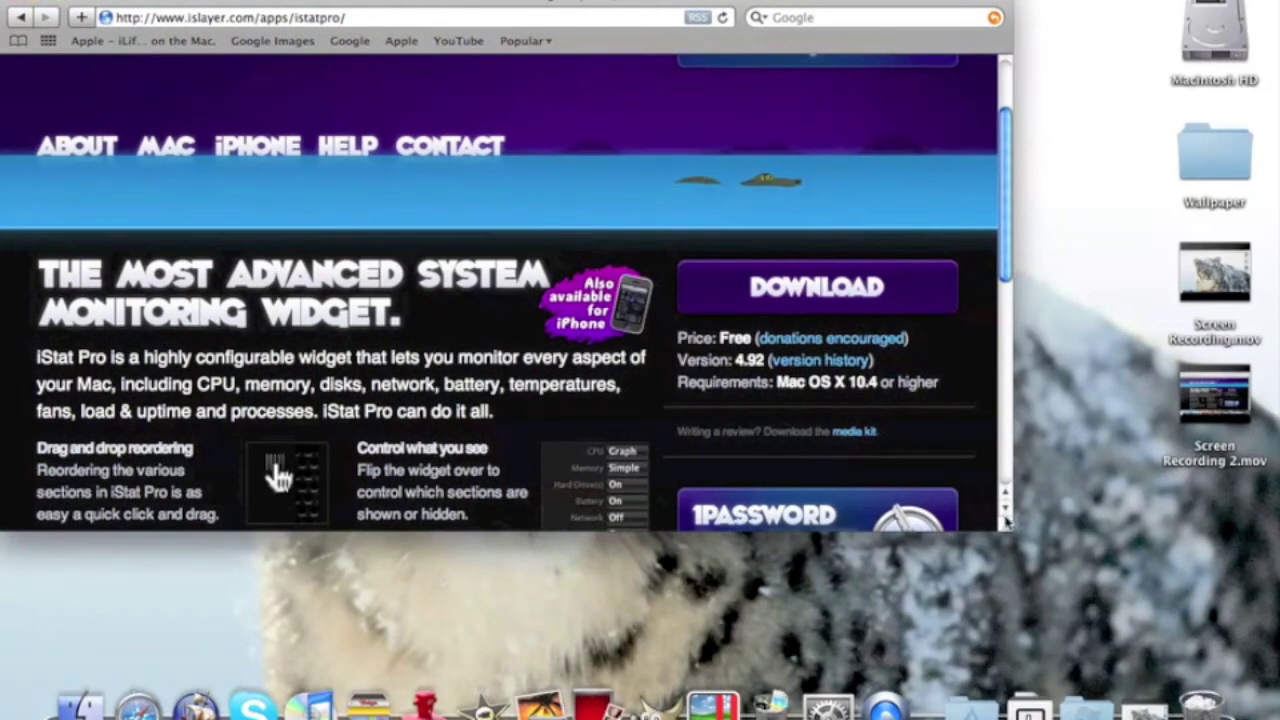
{"action": "left_click_drag", "start_coordinate": [1005, 520], "coordinate": [1272, 676]}
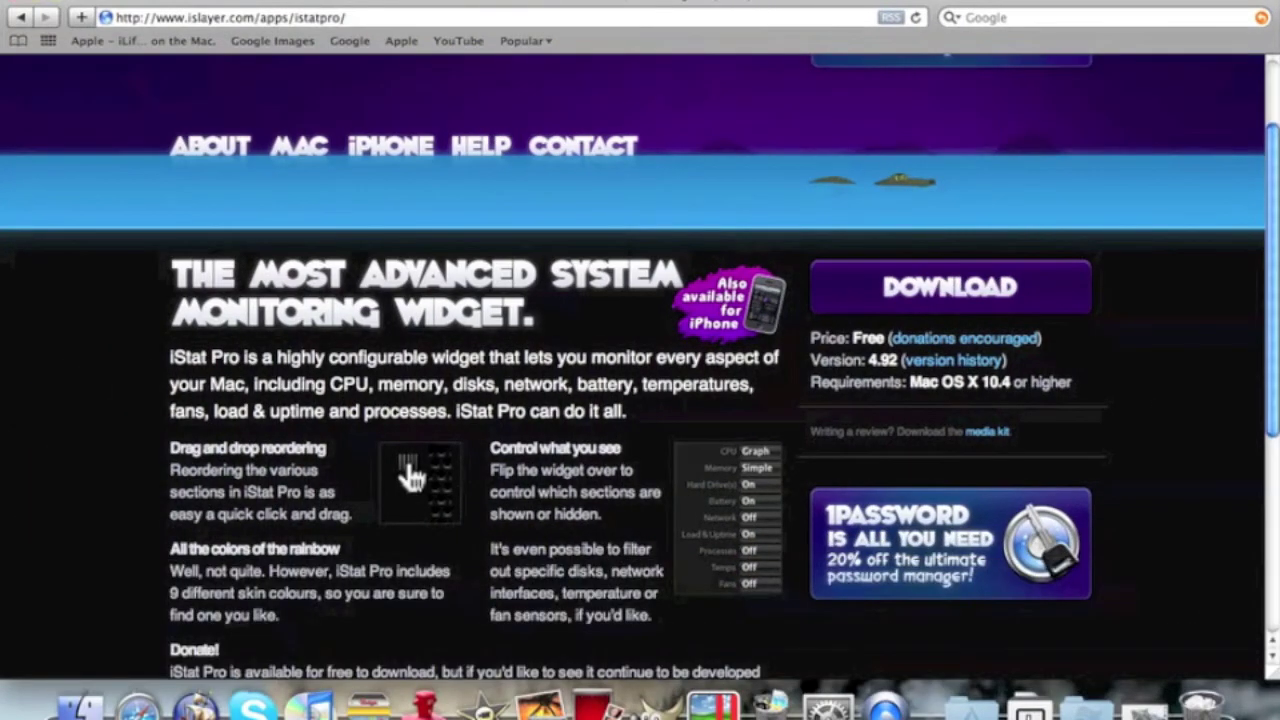
{"action": "key", "text": "F12"}
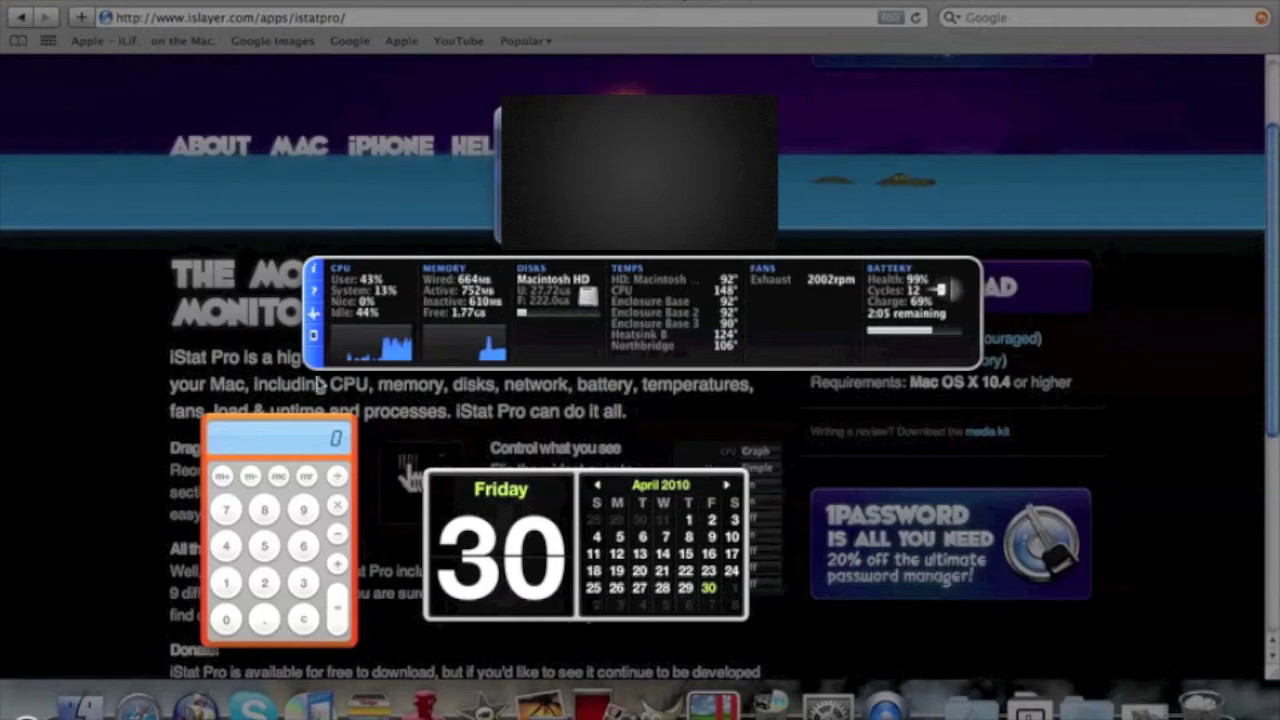
On the iStat Pro settings side, keep Fahrenheit and choose the Tall skin type with Fire colour.
{"action": "left_click", "coordinate": [318, 275]}
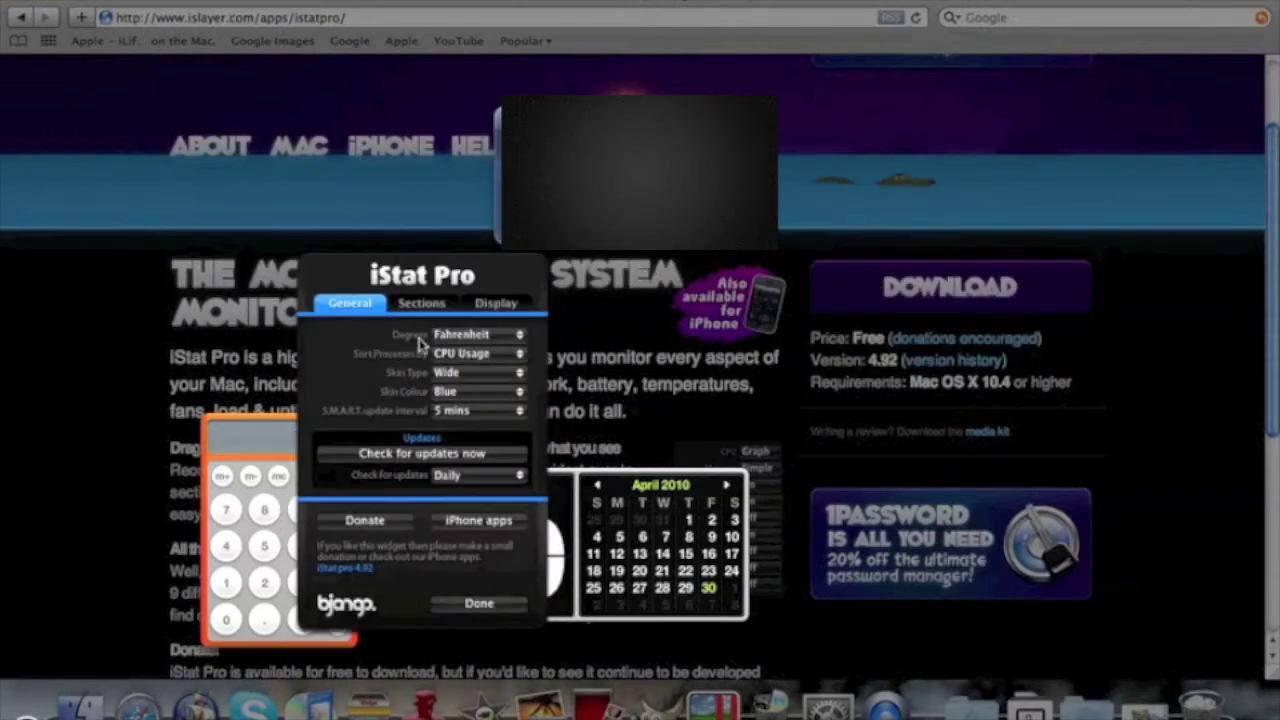
{"action": "left_click", "coordinate": [443, 338]}
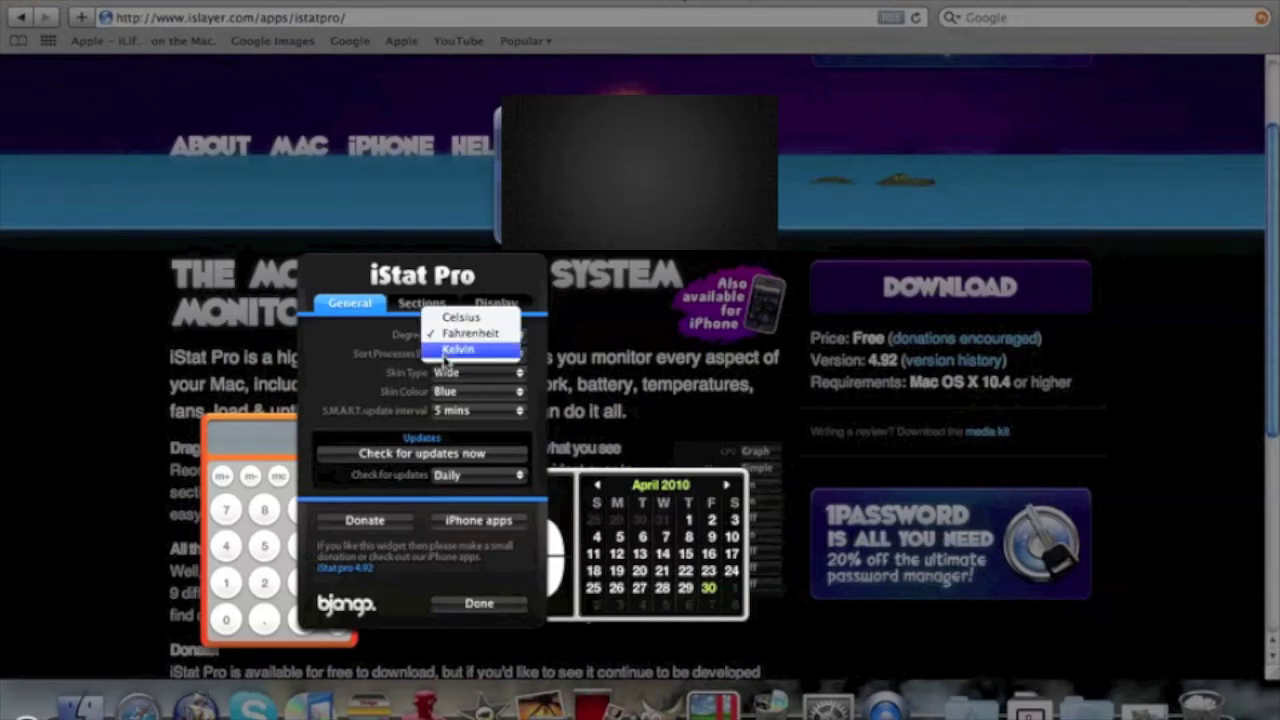
{"action": "left_click", "coordinate": [458, 337]}
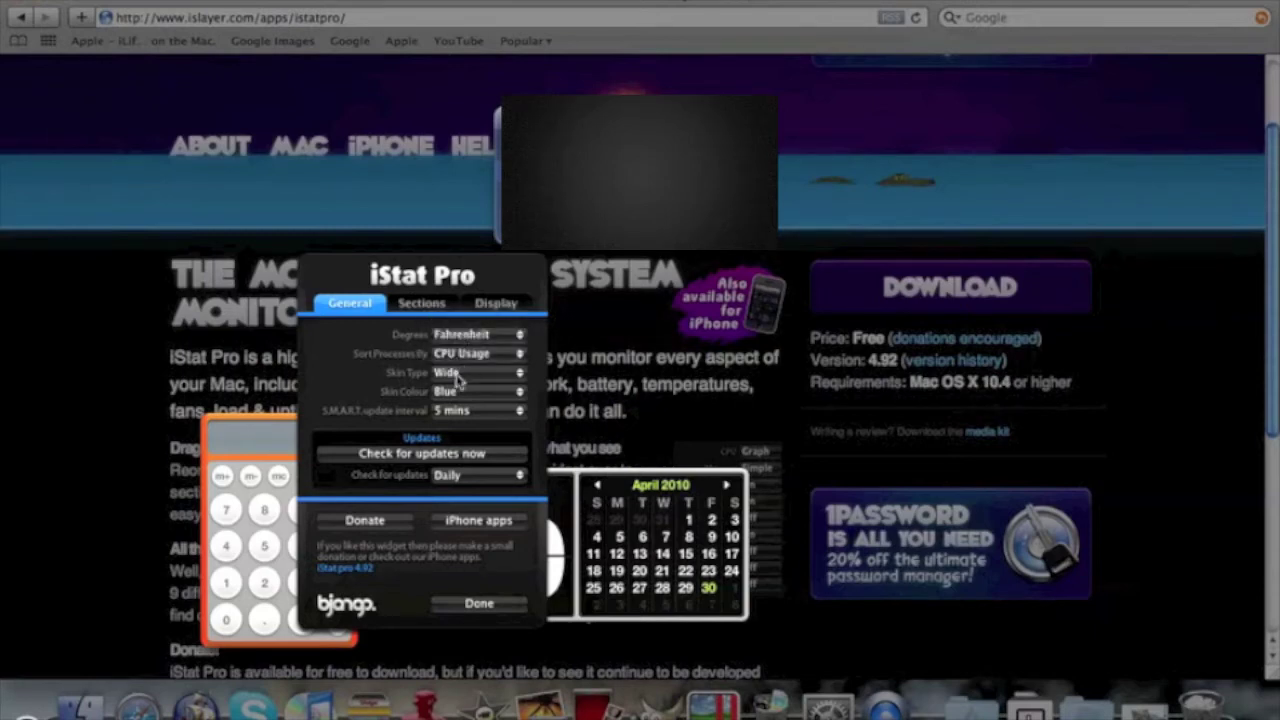
{"action": "left_click", "coordinate": [458, 376]}
{"action": "left_click", "coordinate": [451, 360]}
{"action": "left_click", "coordinate": [463, 398]}
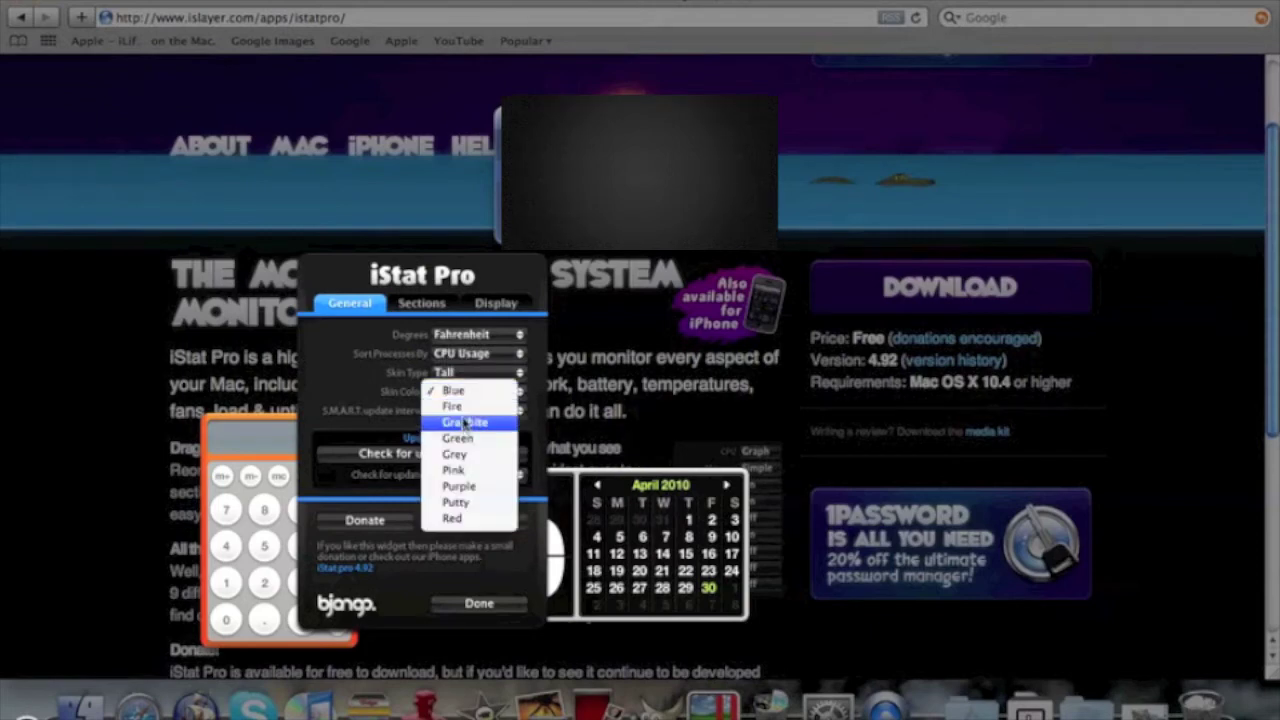
{"action": "left_click", "coordinate": [463, 410]}
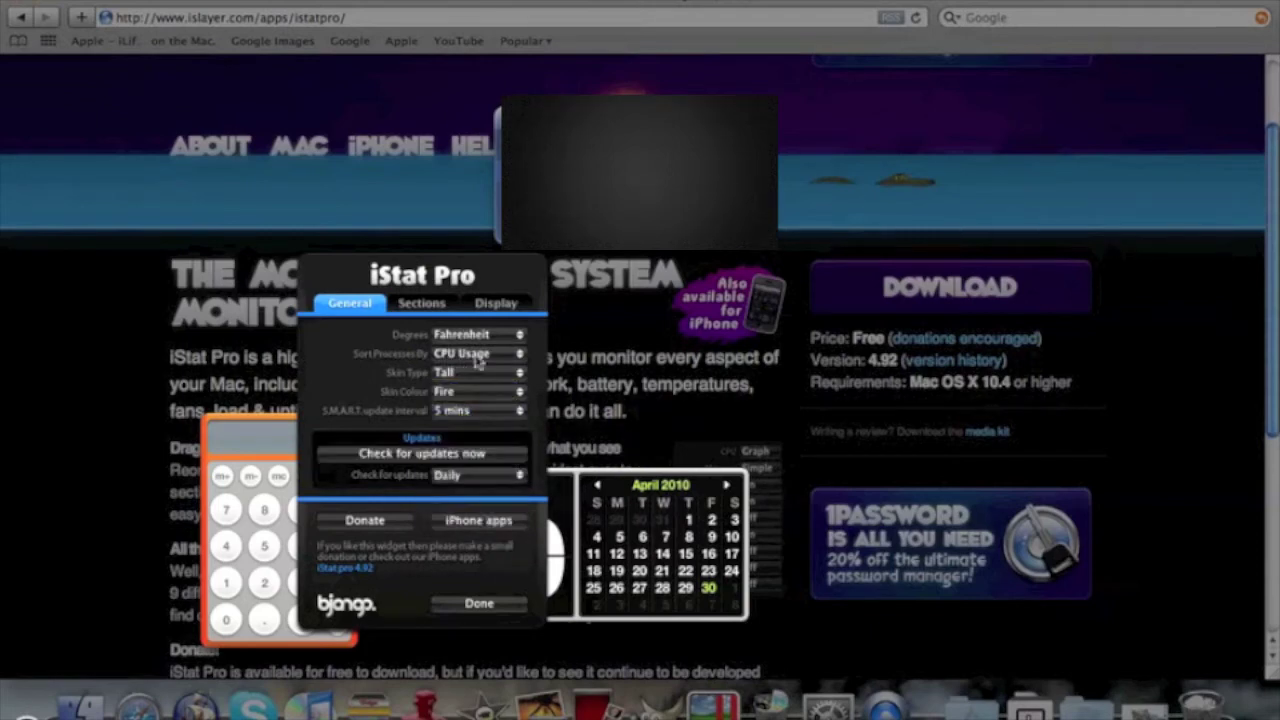
In the Sections settings, keep Load & Uptime and Processes turned off.
{"action": "left_click", "coordinate": [452, 308]}
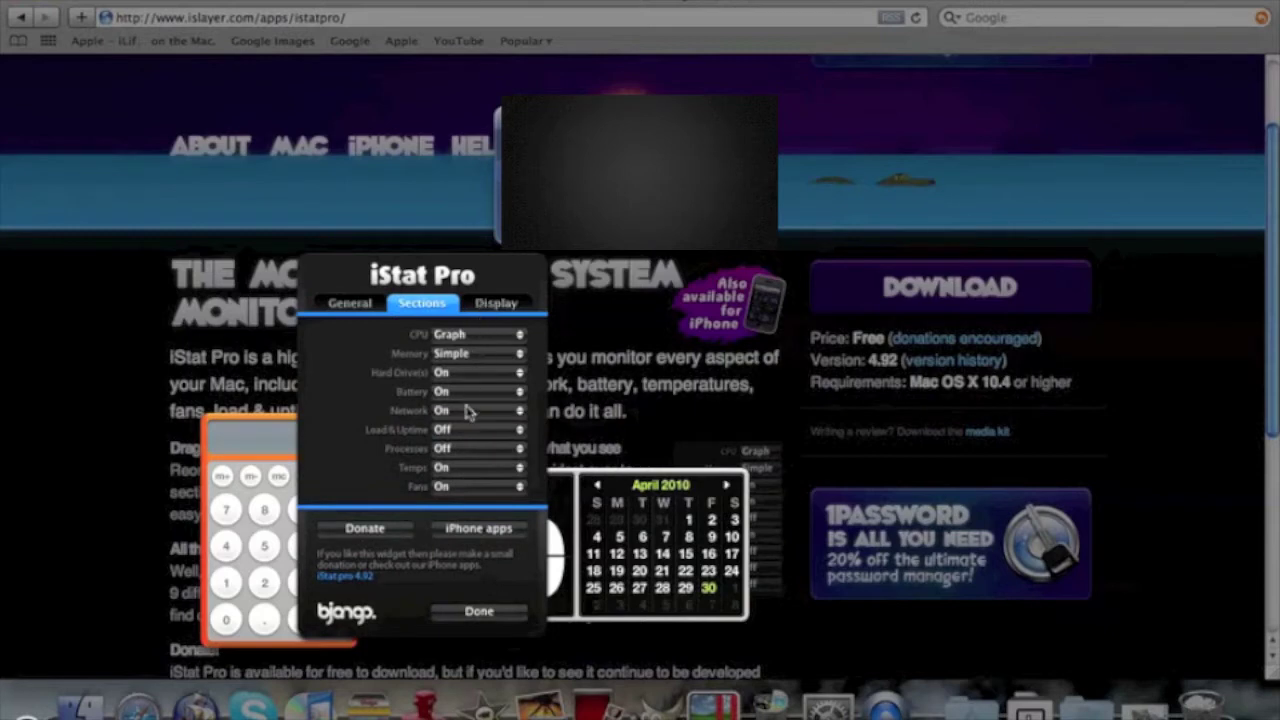
{"action": "left_click", "coordinate": [452, 431]}
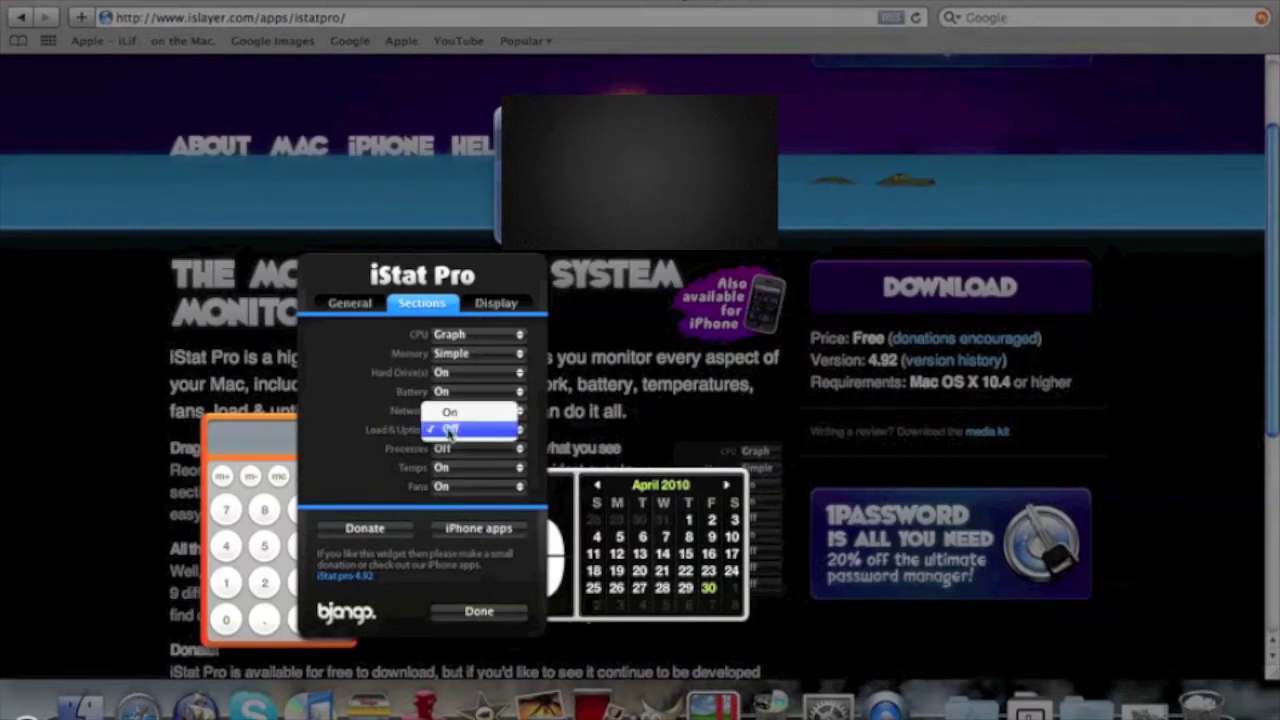
{"action": "left_click", "coordinate": [450, 430]}
{"action": "left_click", "coordinate": [450, 450]}
{"action": "left_click", "coordinate": [450, 452]}
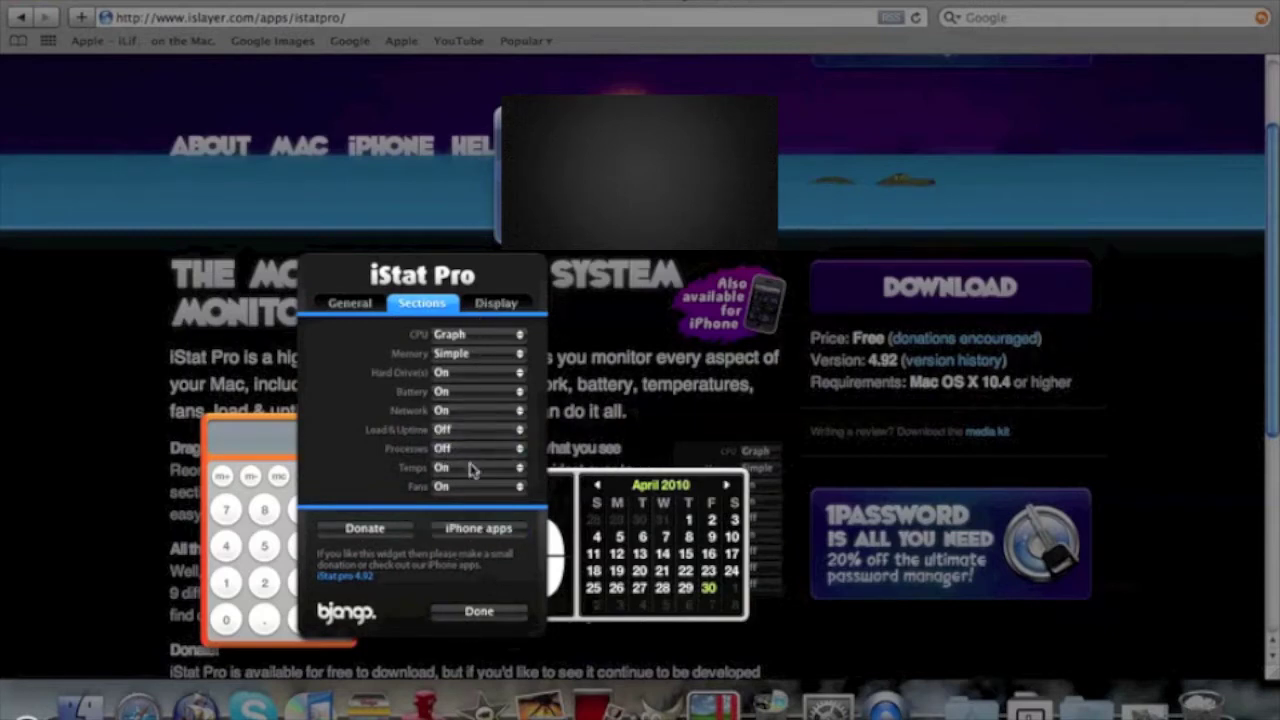
Review the Display filters for network, disks, temperatures and fans, then save with Done.
{"action": "left_click", "coordinate": [472, 310]}
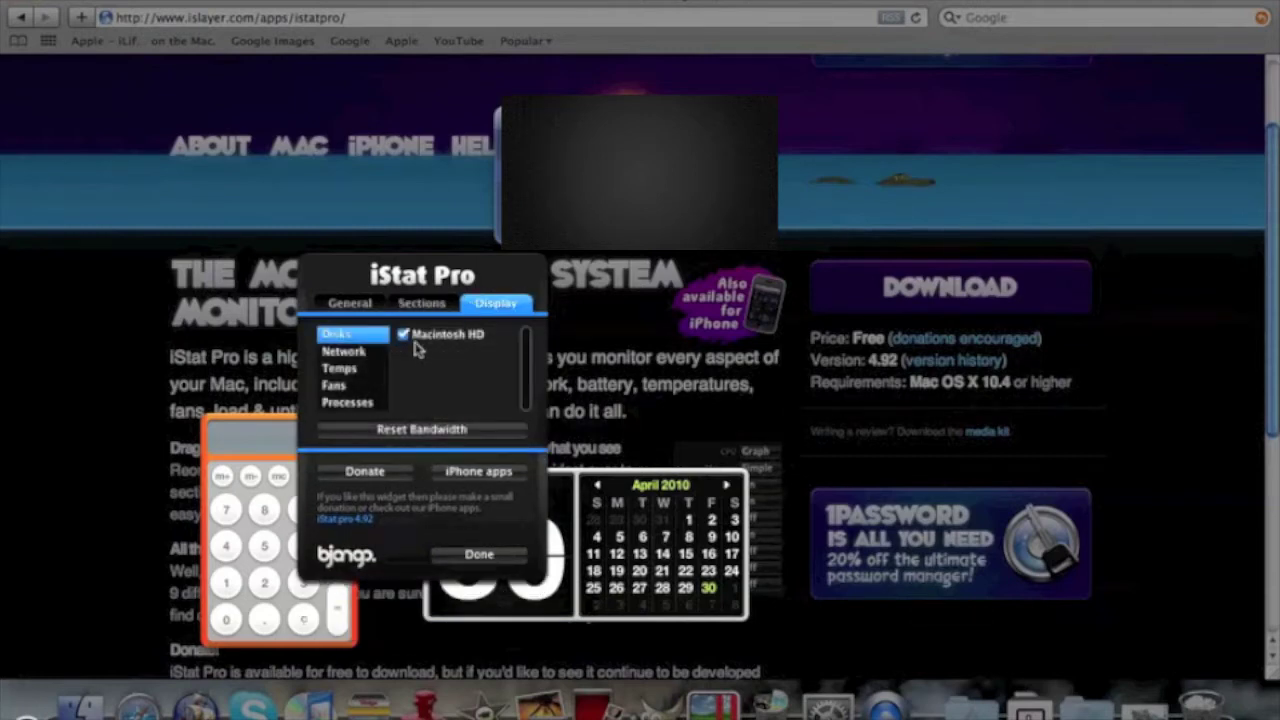
{"action": "left_click", "coordinate": [360, 352]}
{"action": "left_click", "coordinate": [354, 337]}
{"action": "left_click", "coordinate": [357, 356]}
{"action": "left_click", "coordinate": [356, 372]}
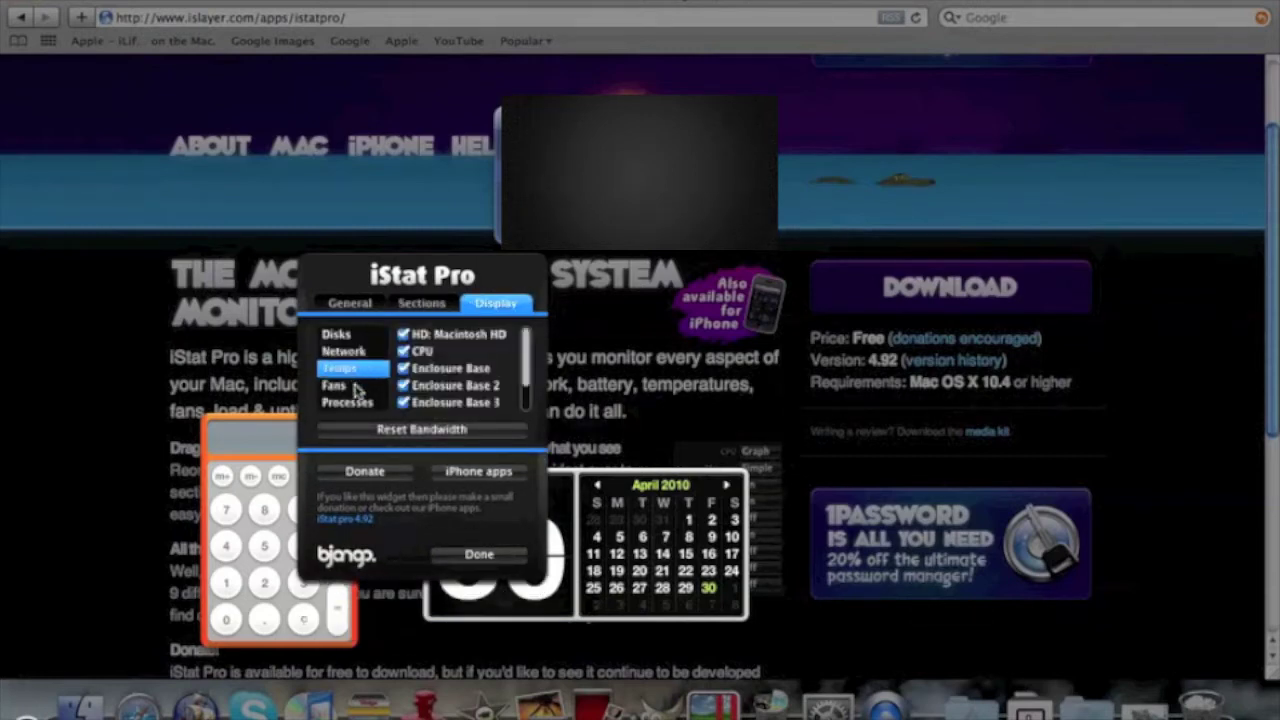
{"action": "left_click", "coordinate": [357, 387]}
{"action": "left_click", "coordinate": [442, 552]}
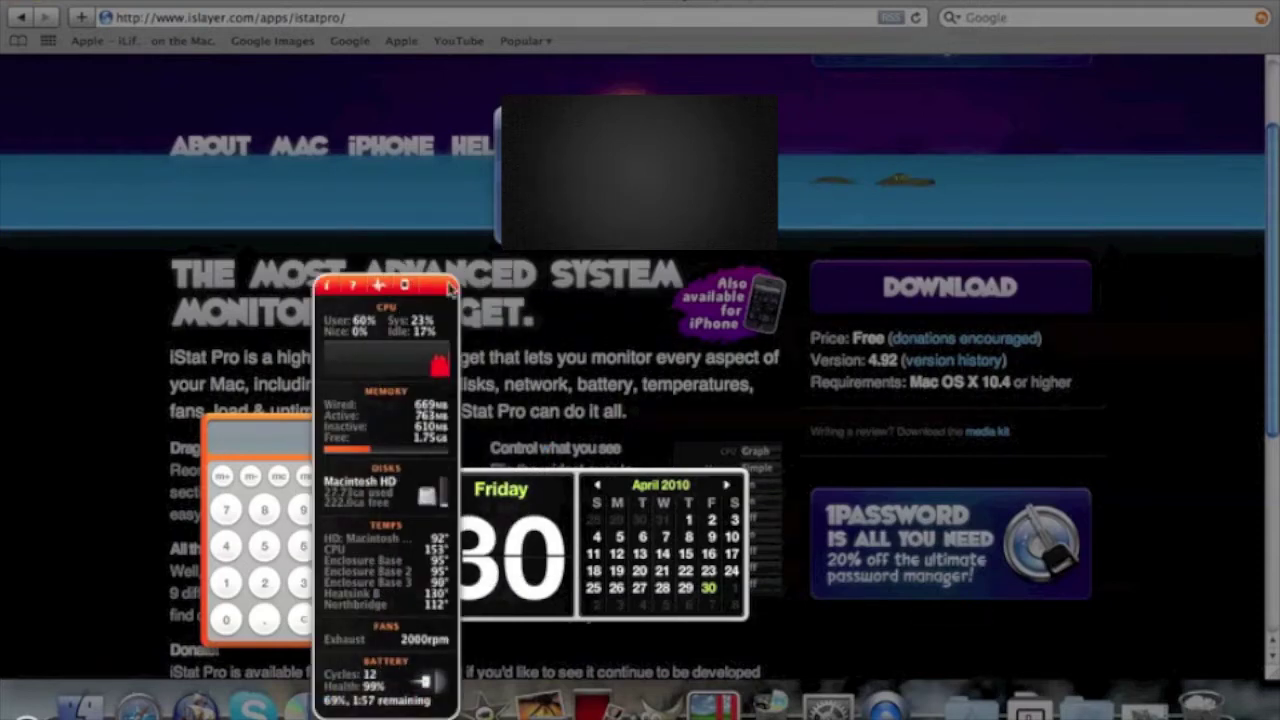
Drag the tall Fire-skinned iStat Pro widget to the top of the screen and close Dashboard with F12.
{"action": "left_click_drag", "start_coordinate": [450, 289], "coordinate": [474, 72]}
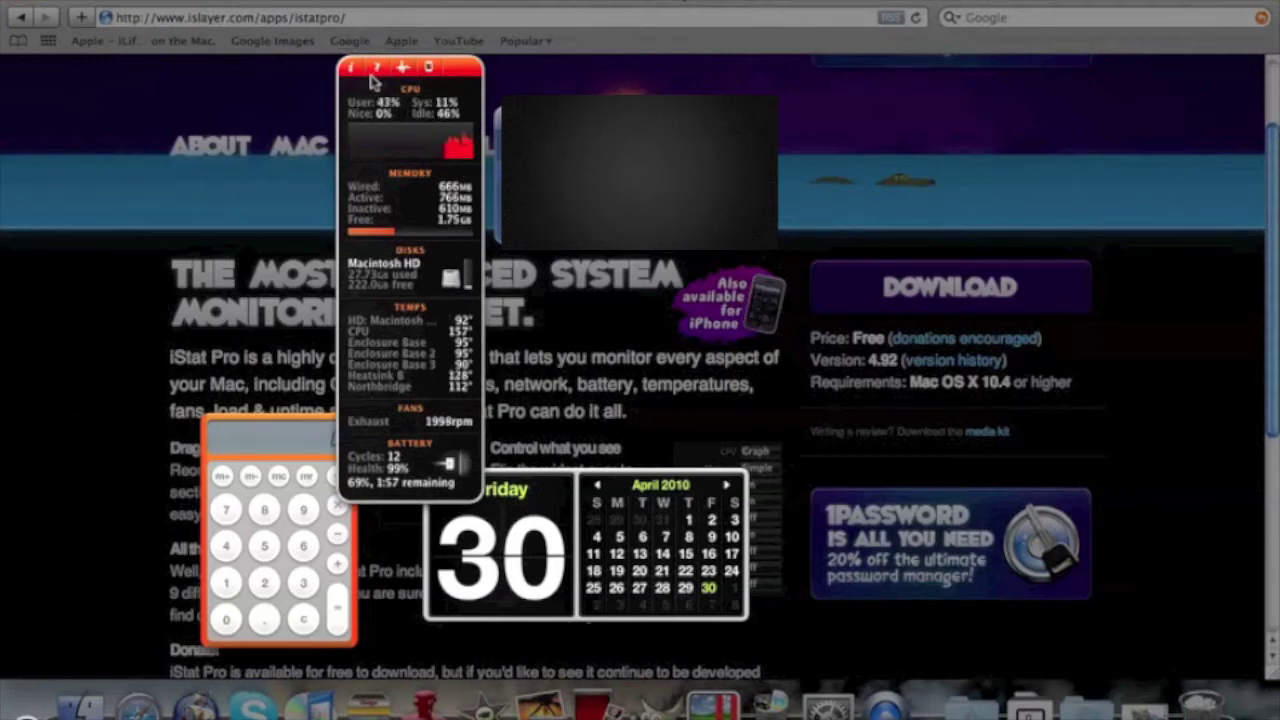
{"action": "key", "text": "F12"}
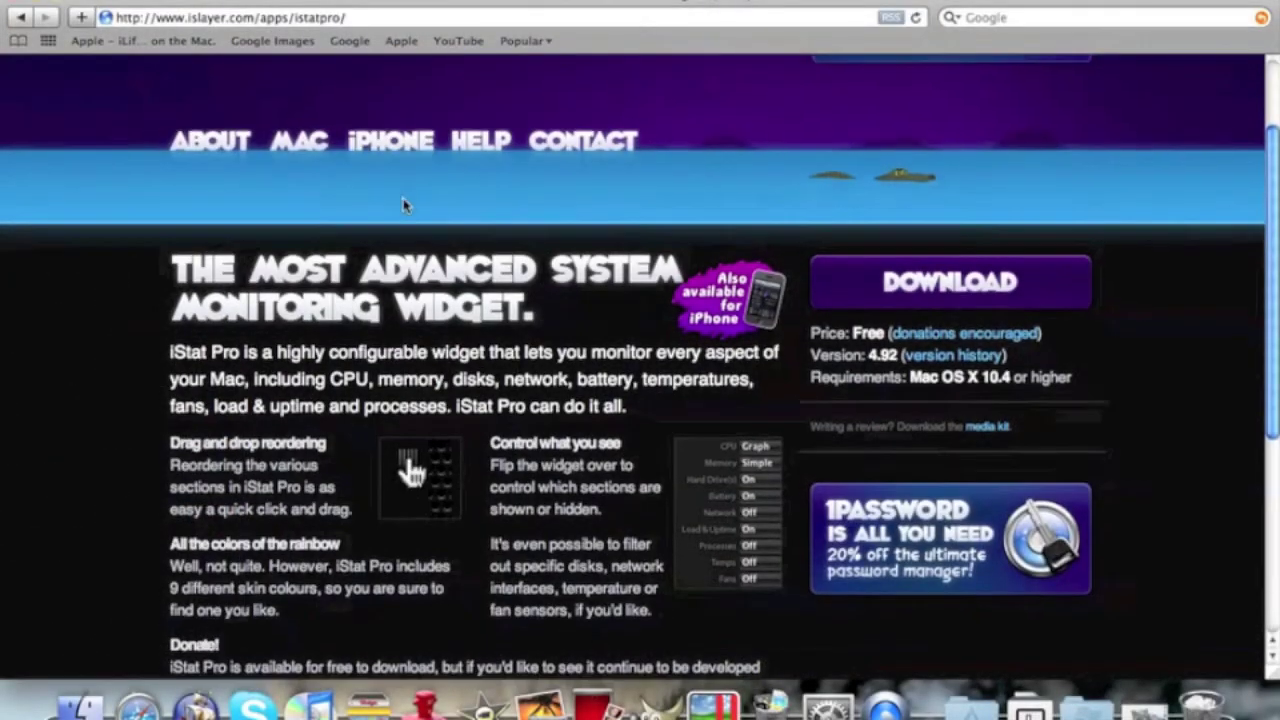
Scroll up and down the iStat Pro 4.92 page to browse the Screenshots section and footer.
{"action": "scroll", "coordinate": [400, 203], "scroll_direction": "down", "scroll_amount": 3}
{"action": "scroll", "coordinate": [403, 203], "scroll_direction": "down", "scroll_amount": 3}
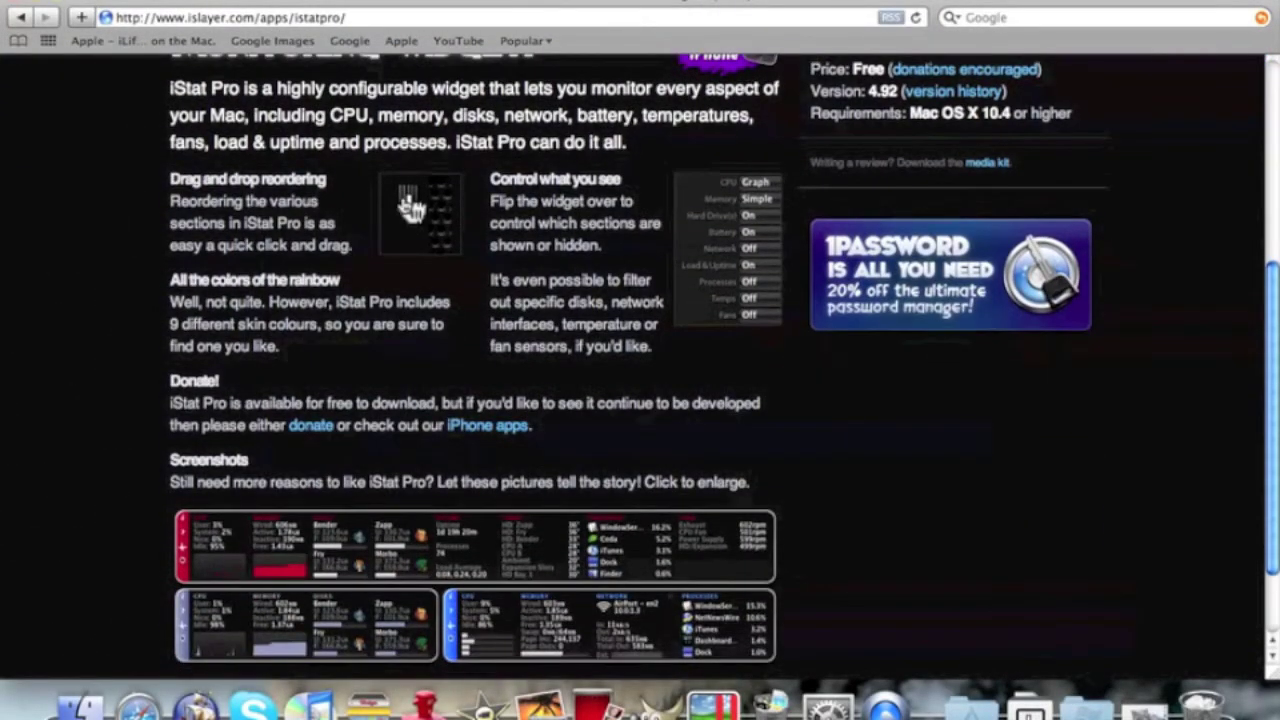
{"action": "scroll", "coordinate": [724, 366], "scroll_direction": "up", "scroll_amount": 2}
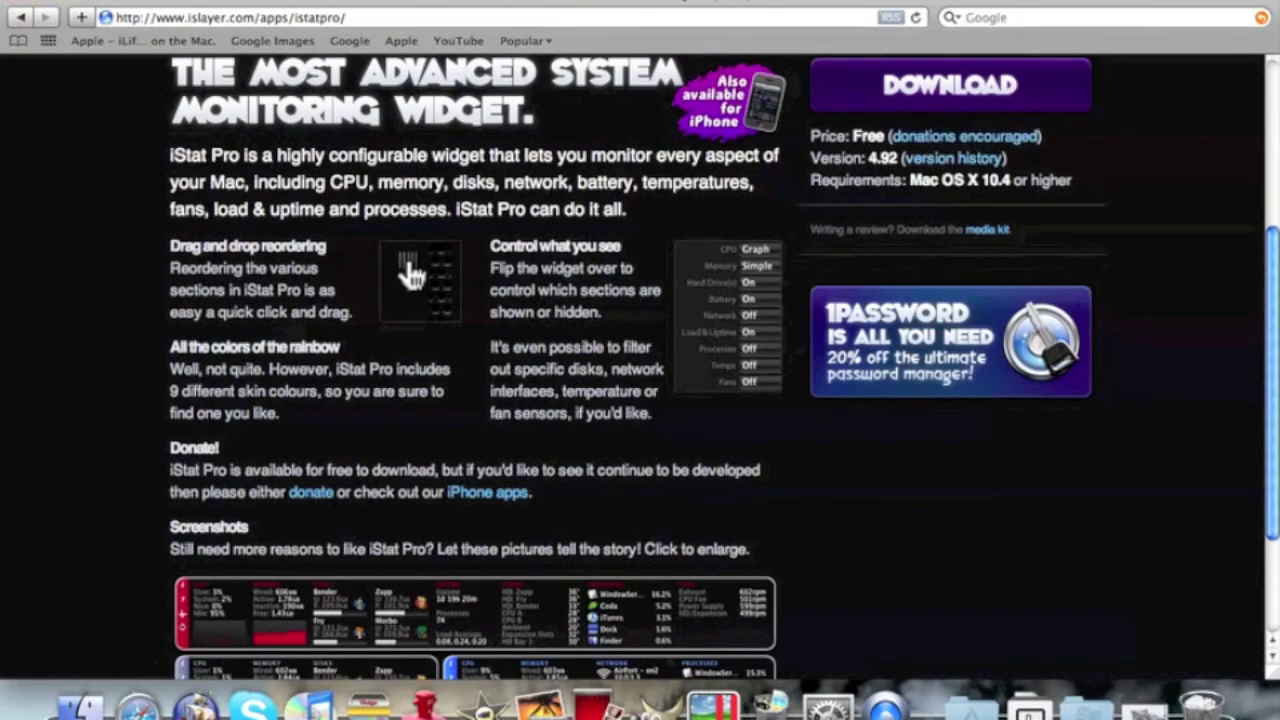
{"action": "scroll", "coordinate": [507, 152], "scroll_direction": "down", "scroll_amount": 5}
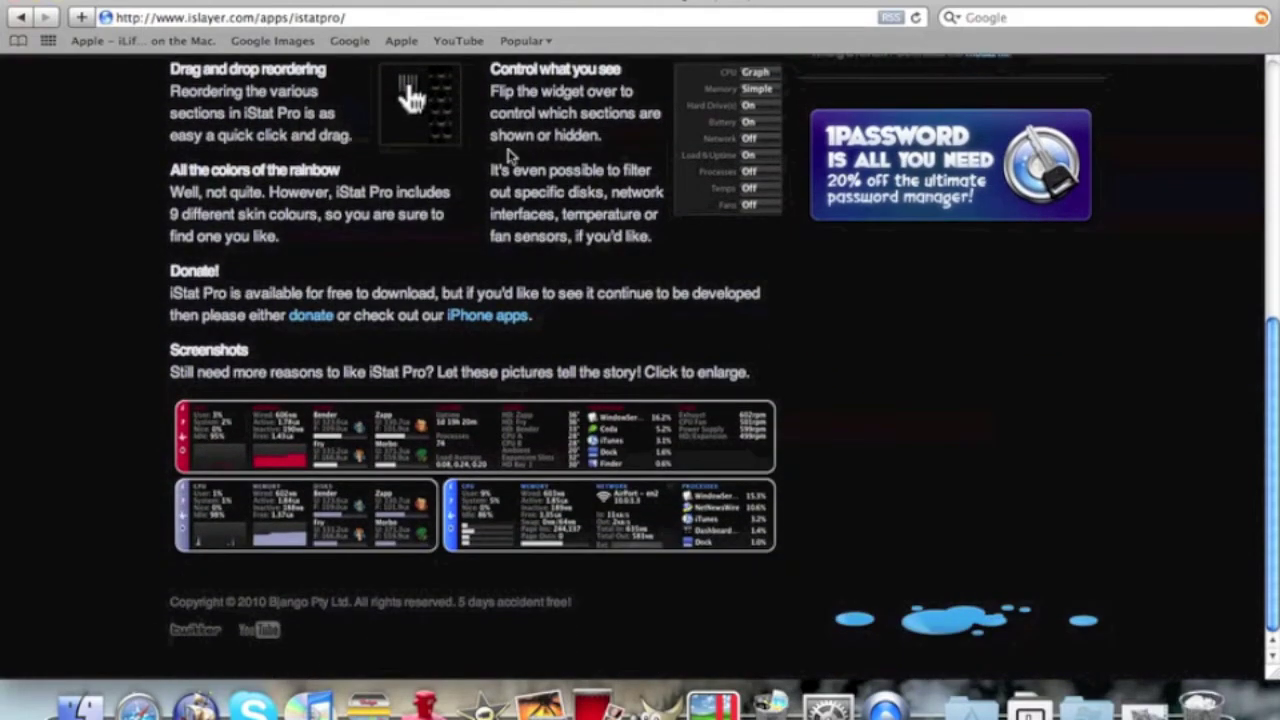
{"action": "scroll", "coordinate": [507, 152], "scroll_direction": "up", "scroll_amount": 10}
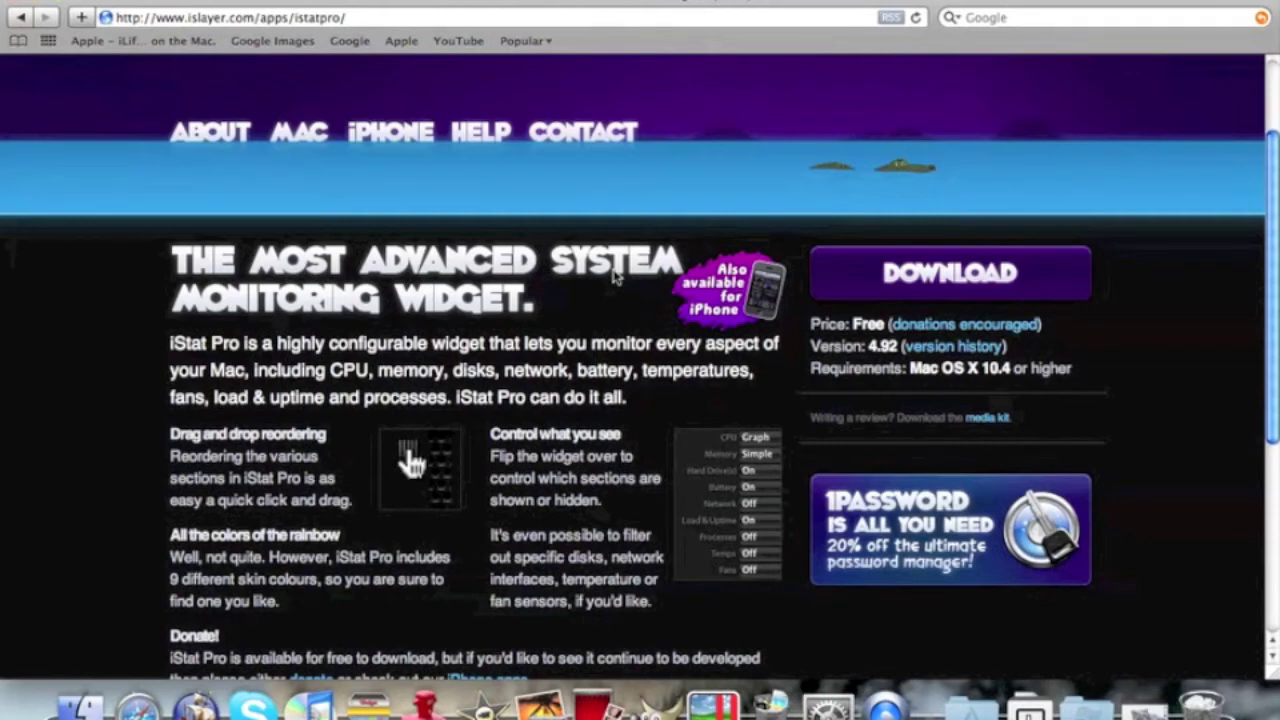
{"action": "scroll", "coordinate": [614, 276], "scroll_direction": "down", "scroll_amount": 10}
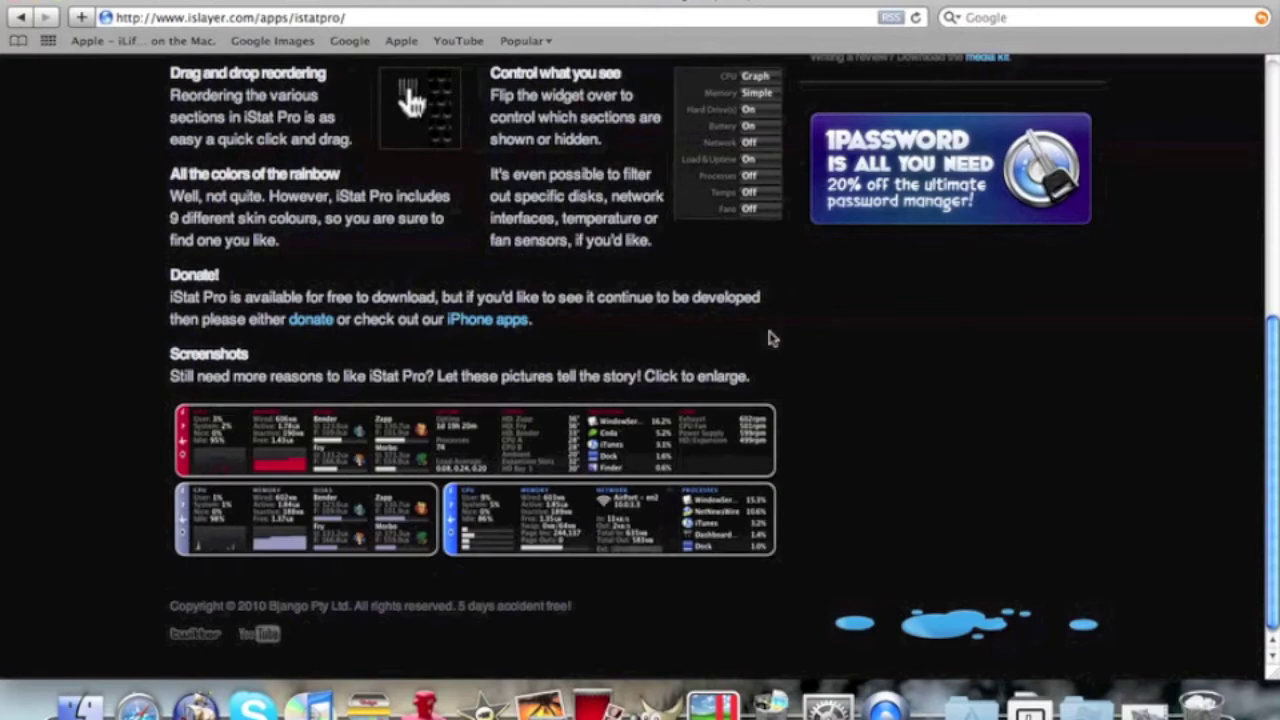
{"action": "left_click", "coordinate": [905, 2]}
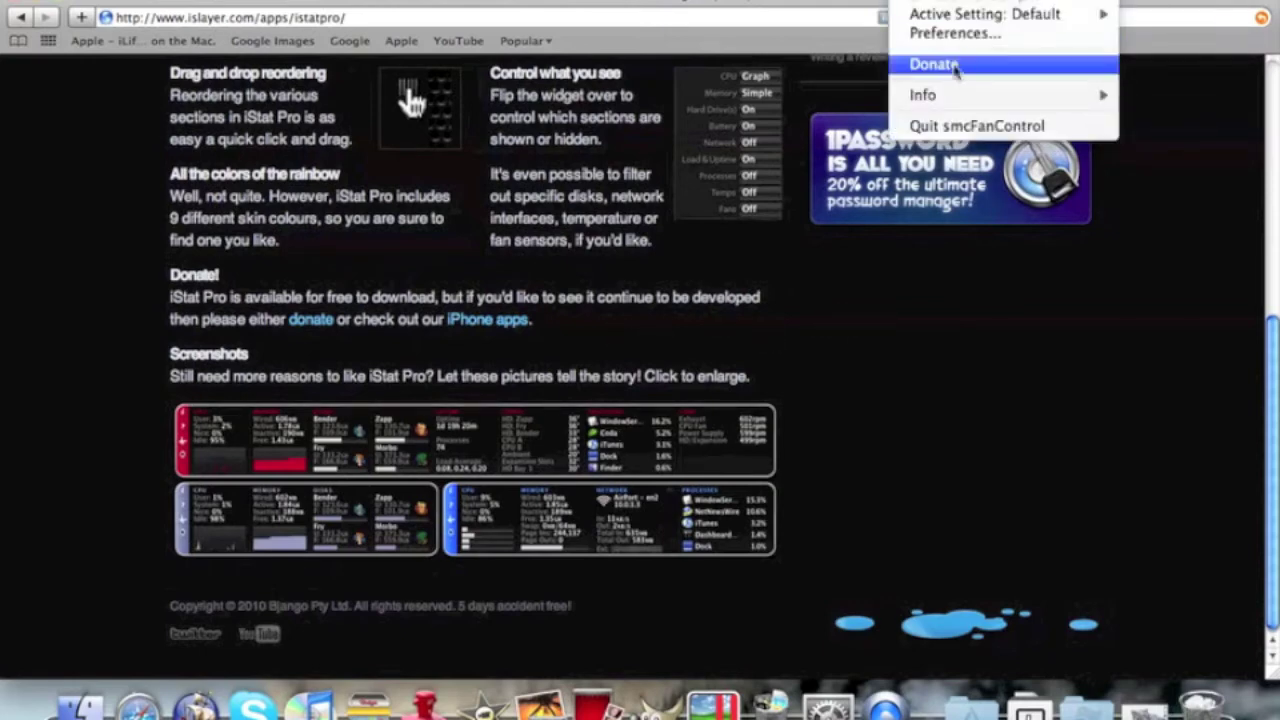
{"action": "mouse_move", "coordinate": [990, 14]}
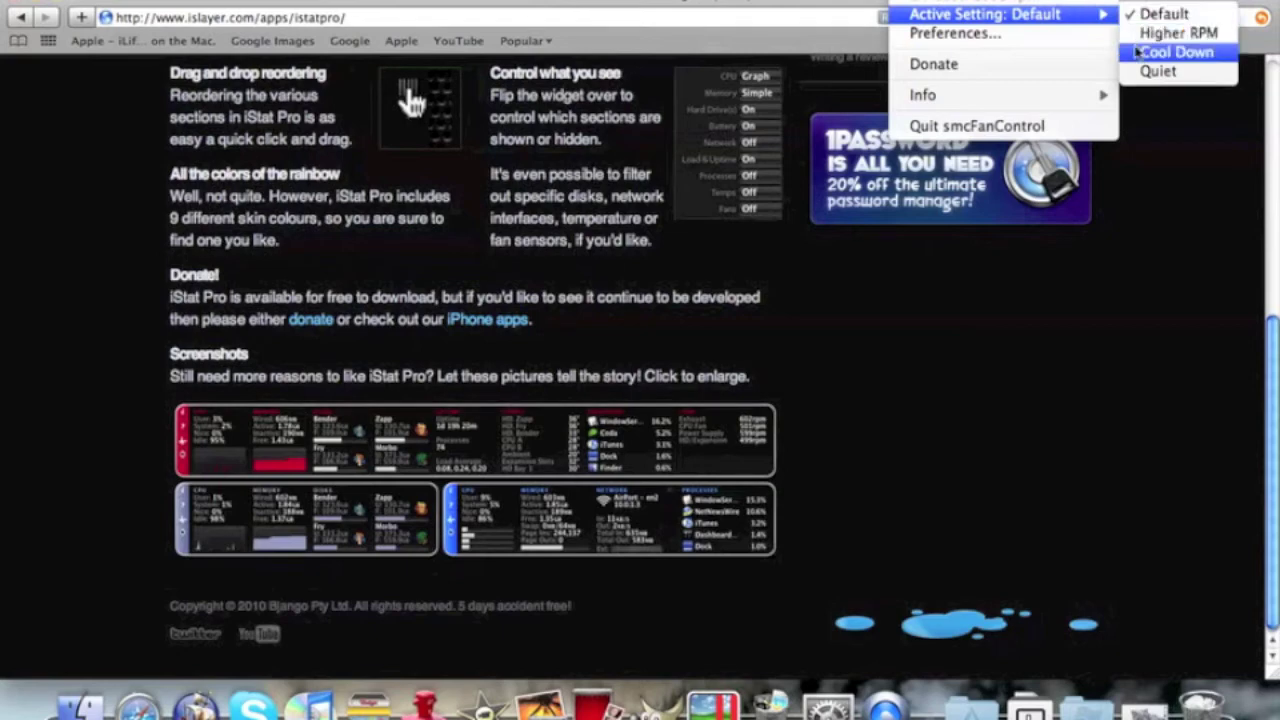
{"action": "left_click", "coordinate": [1136, 56]}
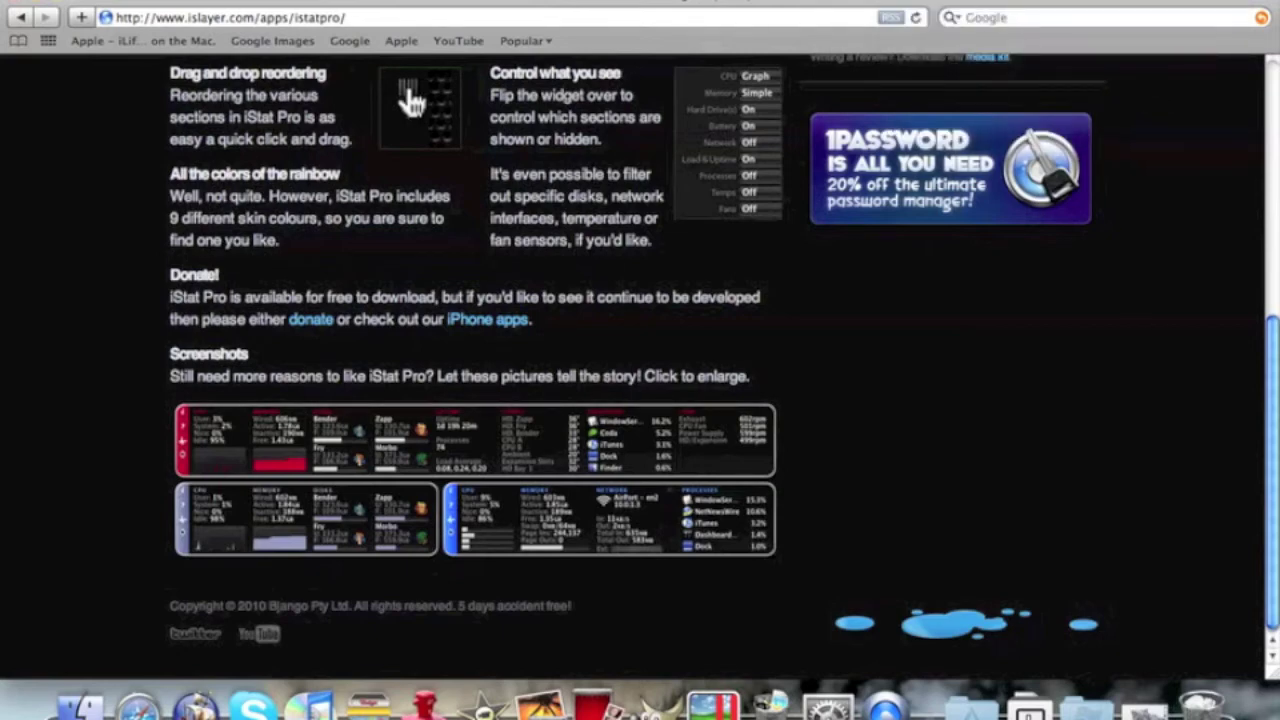
{"action": "left_click", "coordinate": [900, 2]}
{"action": "mouse_move", "coordinate": [1040, 14]}
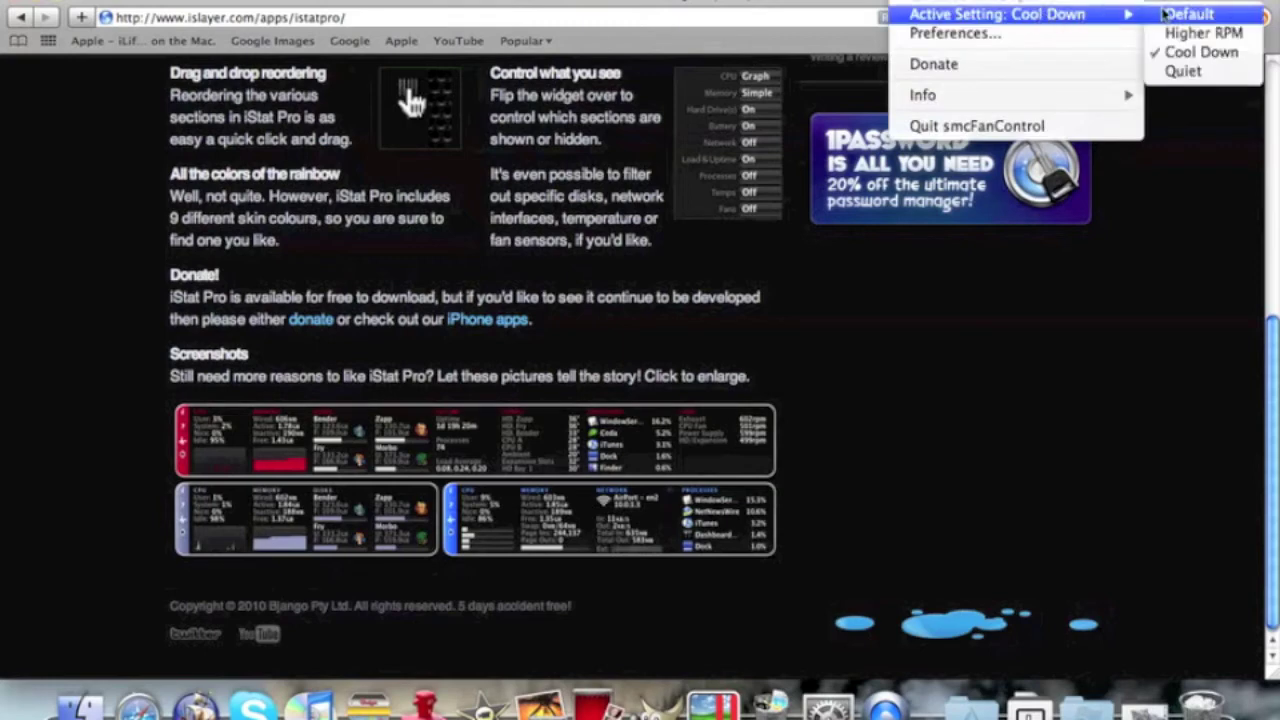
{"action": "left_click", "coordinate": [1165, 14]}
{"action": "left_click", "coordinate": [1040, 2]}
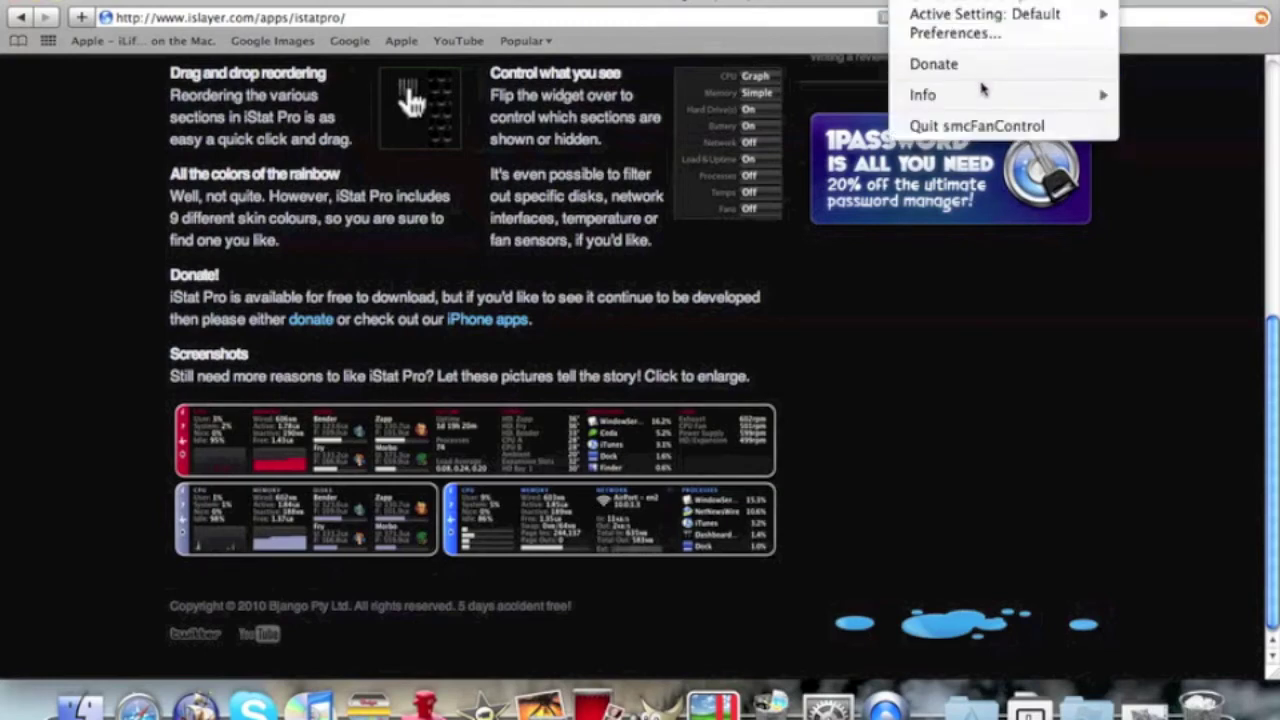
{"action": "mouse_move", "coordinate": [993, 93]}
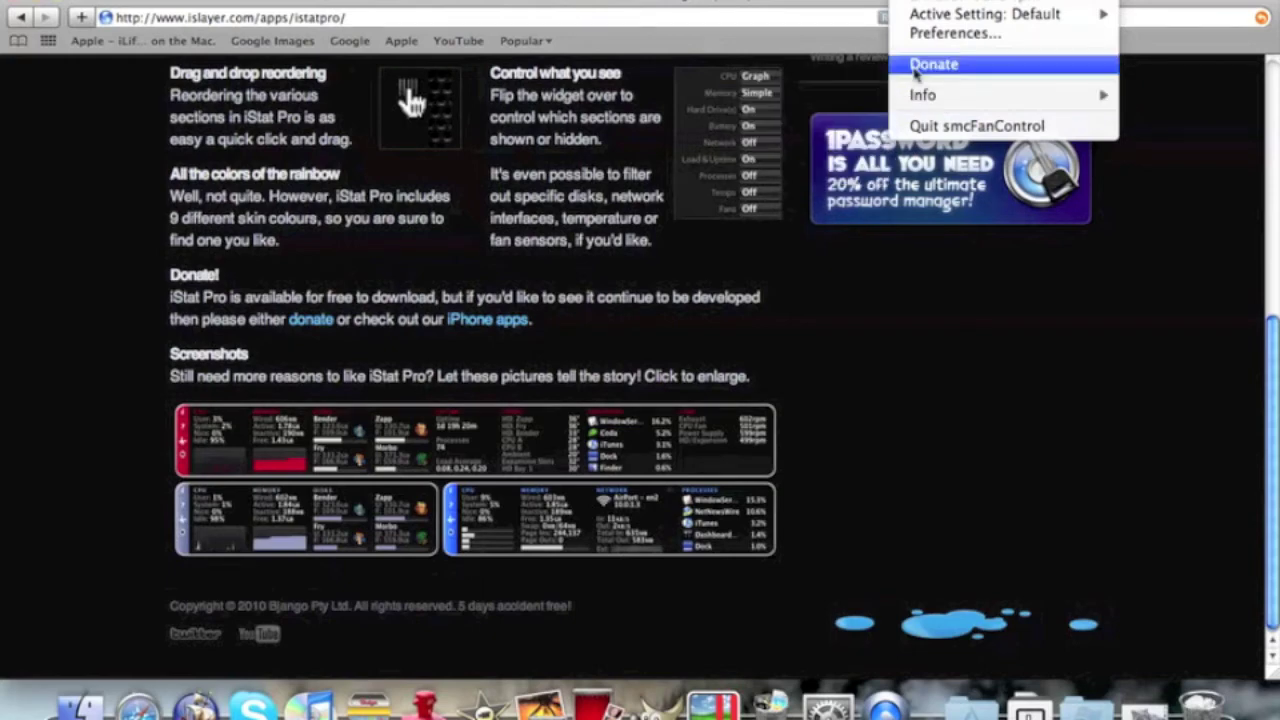
{"action": "left_click", "coordinate": [940, 36]}
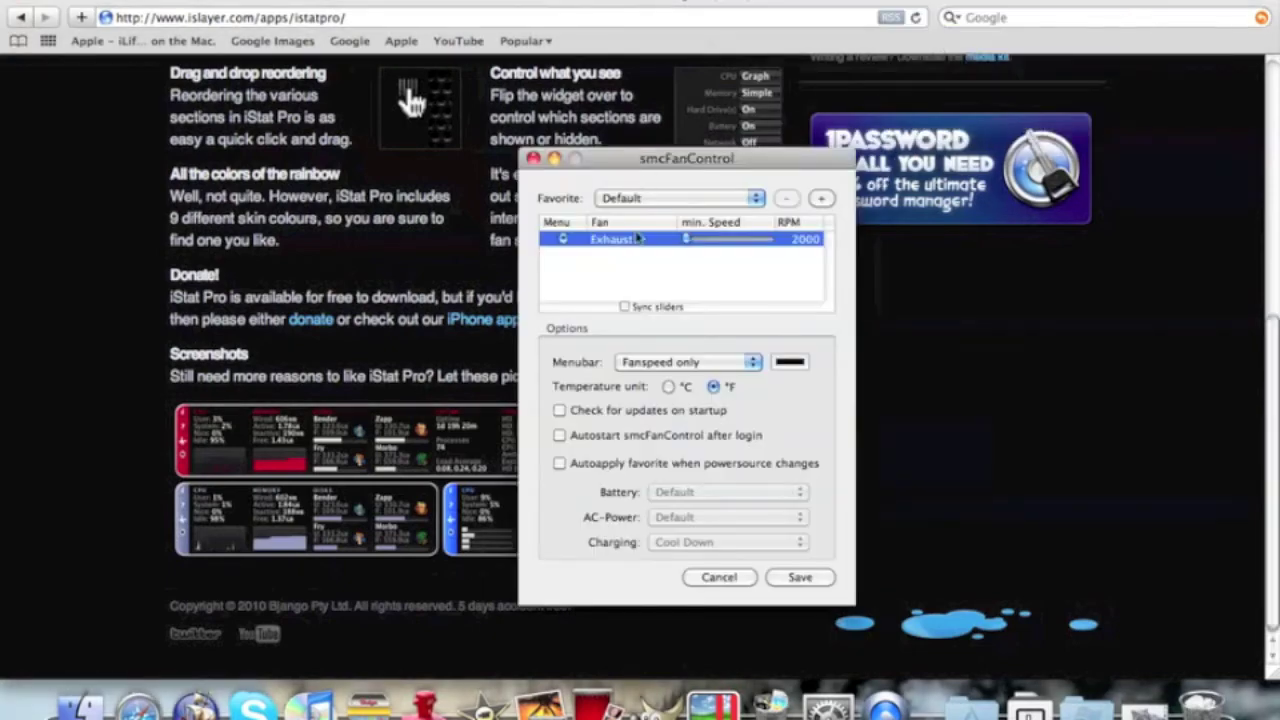
{"action": "left_click", "coordinate": [756, 199]}
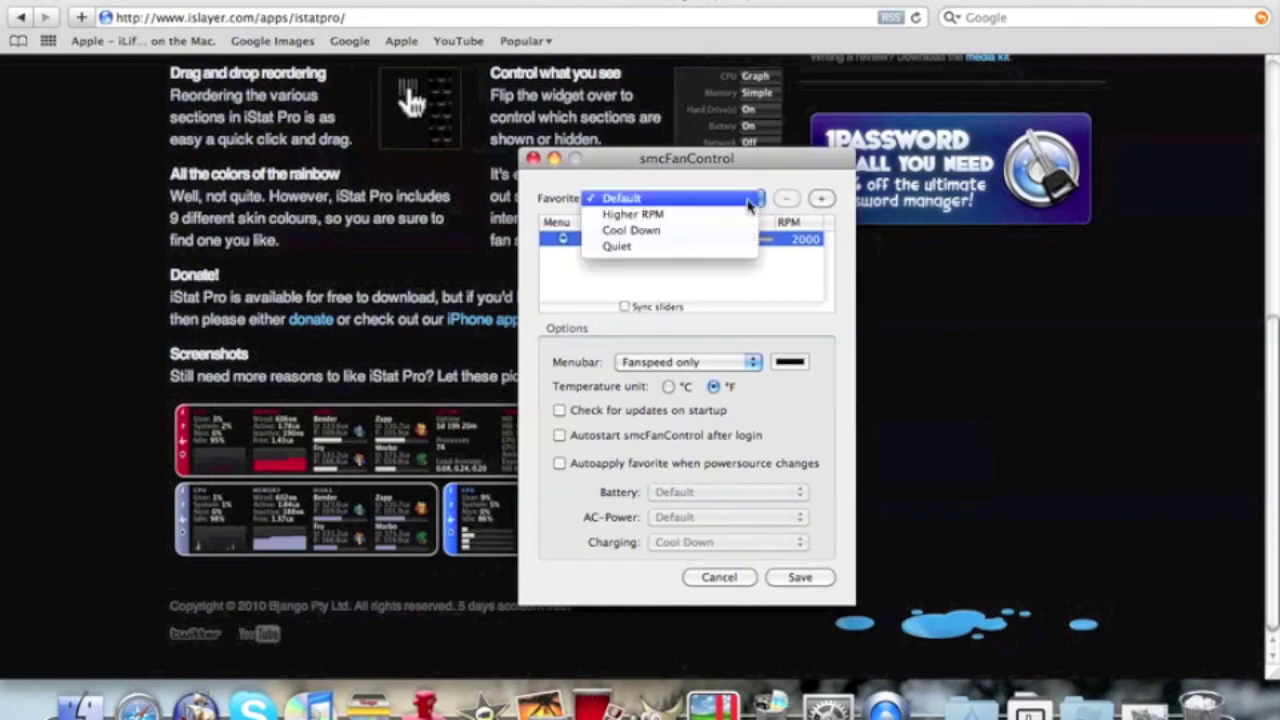
{"action": "left_click", "coordinate": [752, 203]}
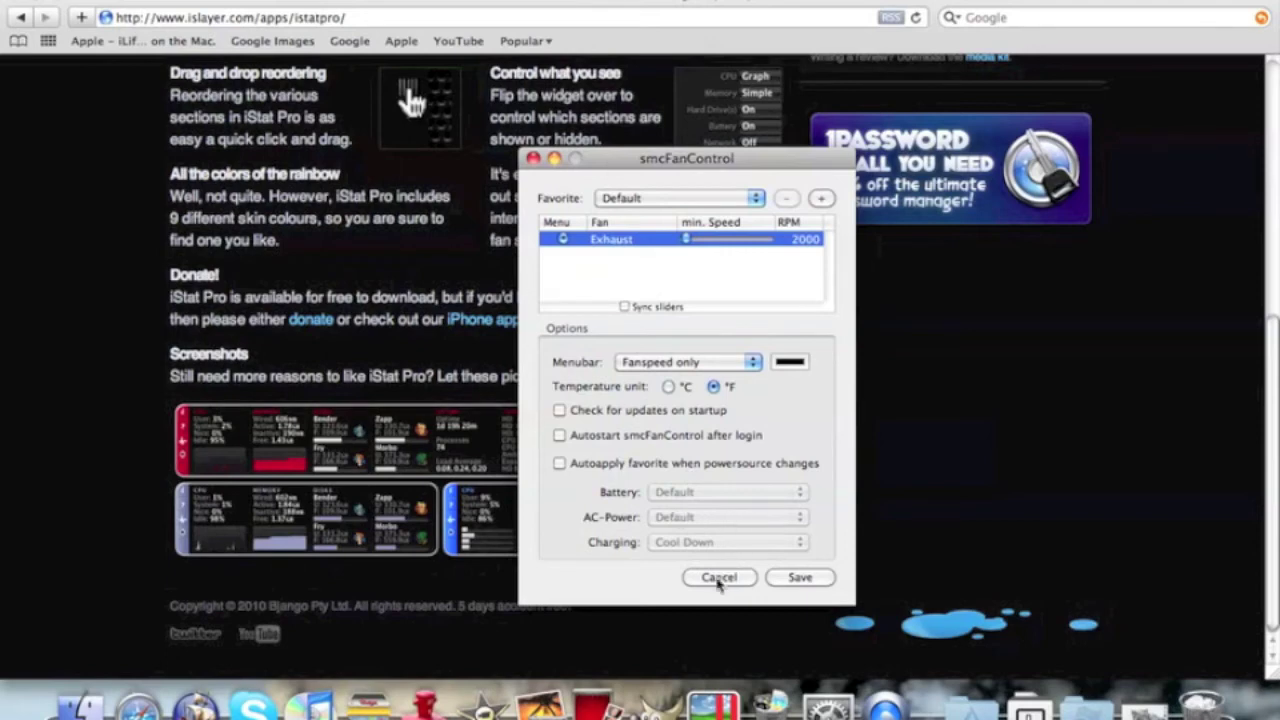
{"action": "left_click", "coordinate": [718, 578]}
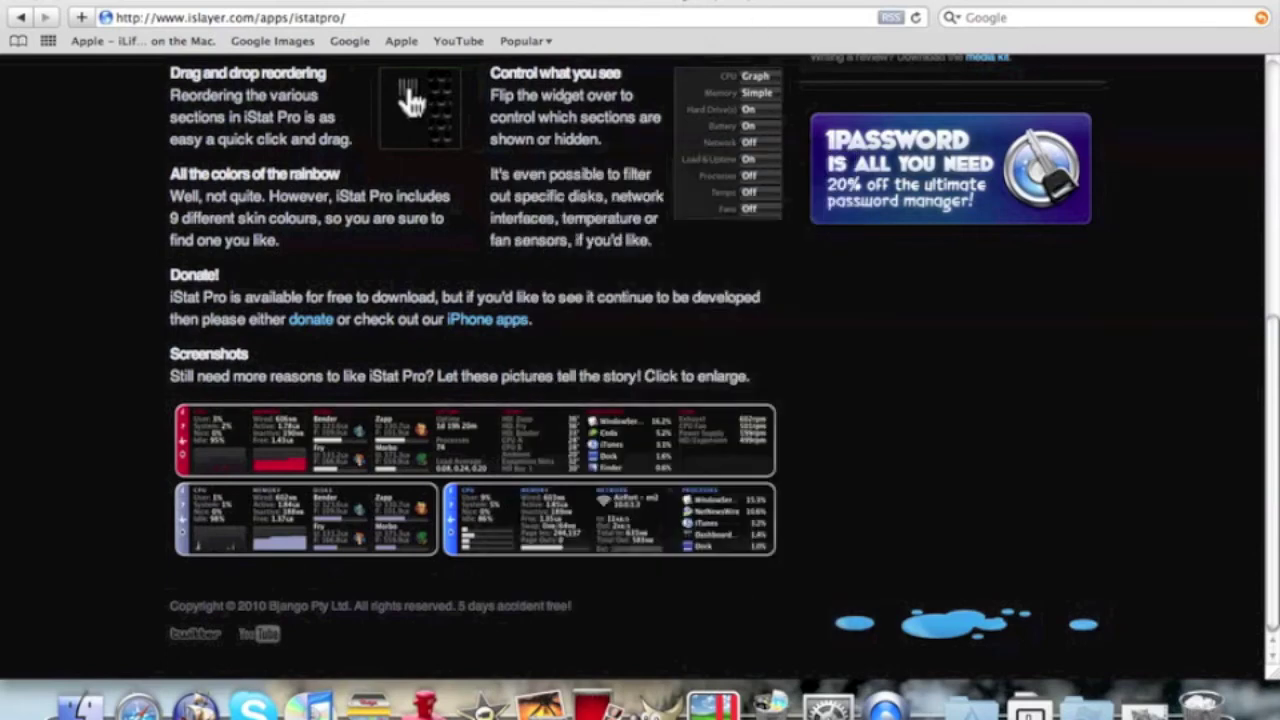
{"action": "key", "text": "F12"}
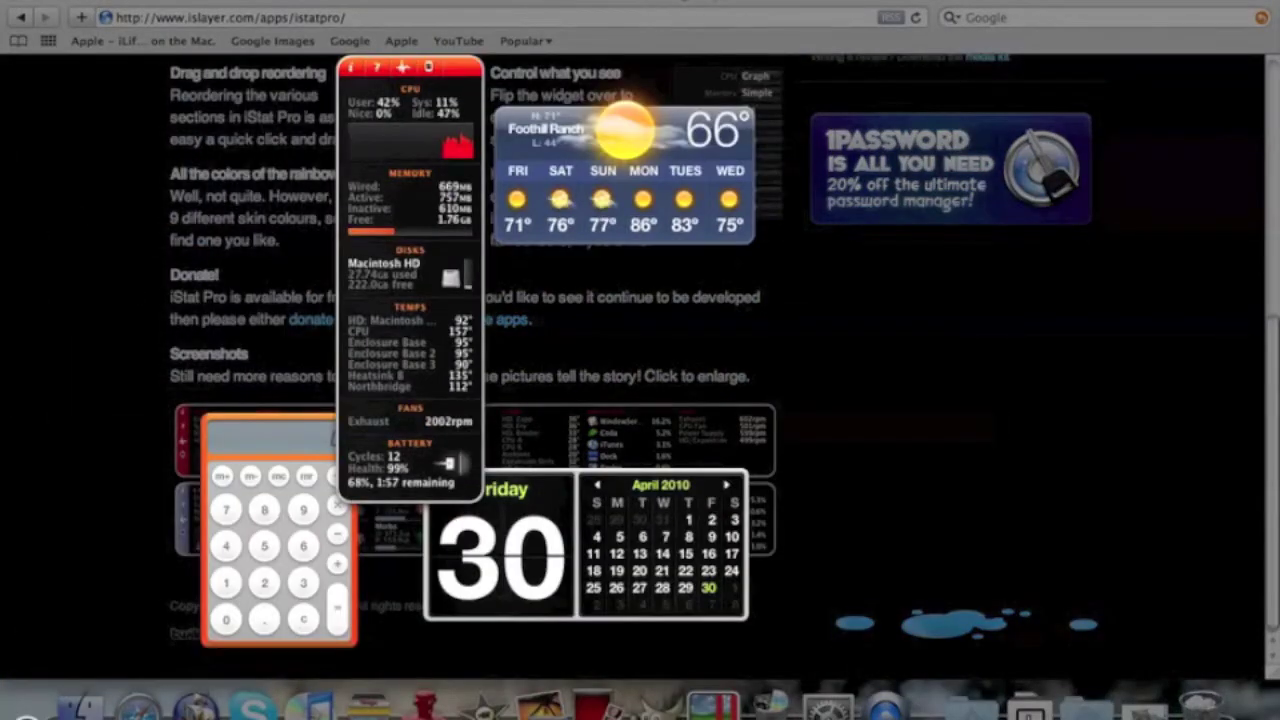
{"action": "key", "text": "F12"}
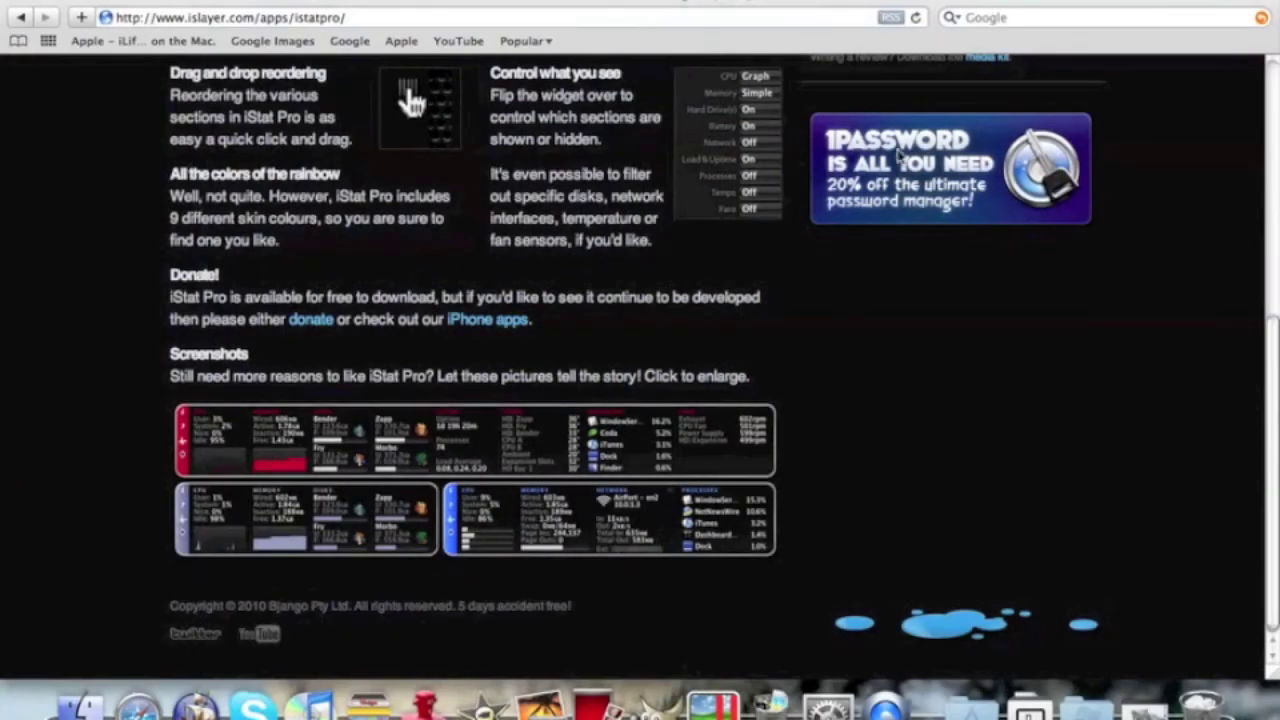
{"action": "scroll", "coordinate": [848, 308], "scroll_direction": "up", "scroll_amount": 5}
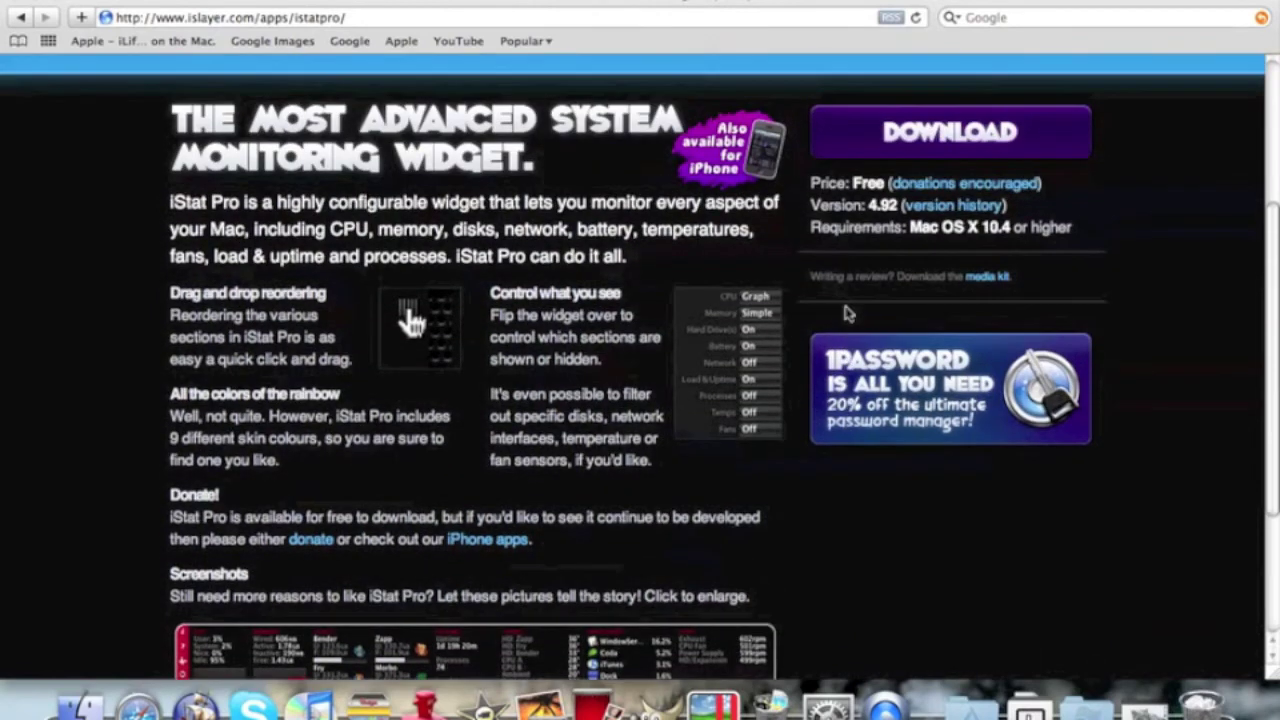
{"action": "scroll", "coordinate": [760, 130], "scroll_direction": "up", "scroll_amount": 2}
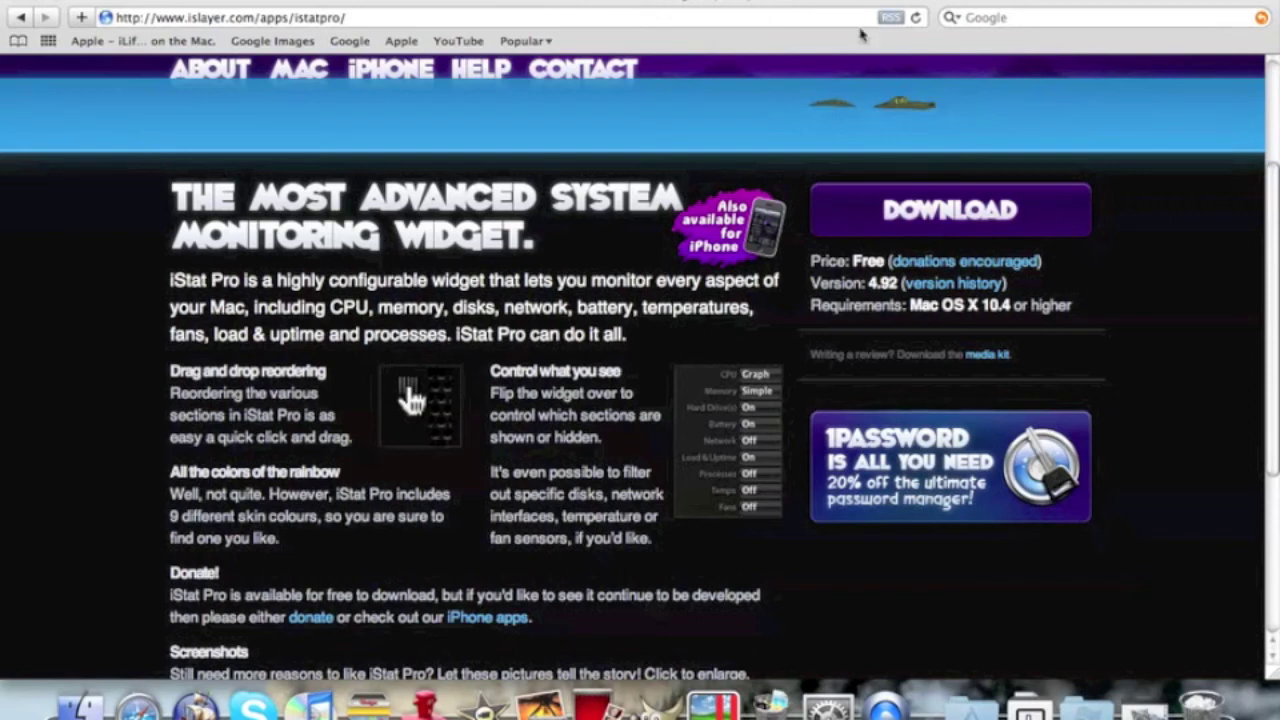
{"action": "scroll", "coordinate": [762, 140], "scroll_direction": "down", "scroll_amount": 2}
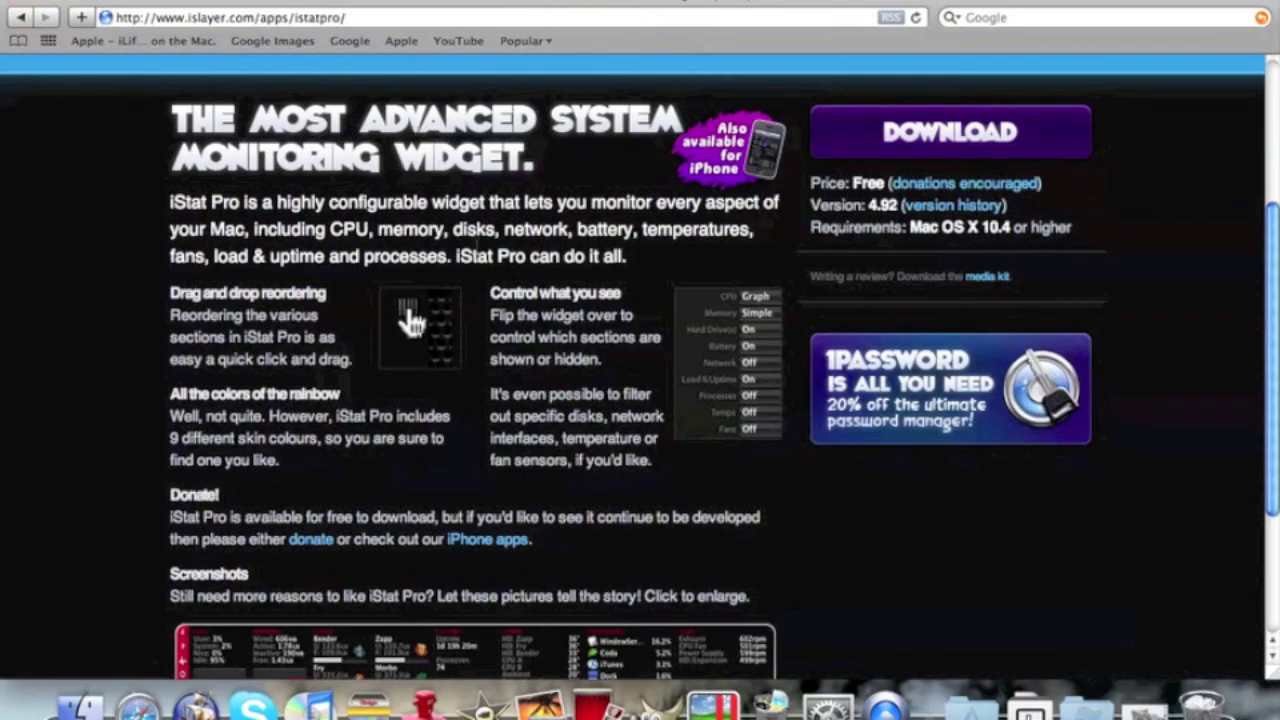
{"action": "scroll", "coordinate": [640, 360], "scroll_direction": "up", "scroll_amount": 7}
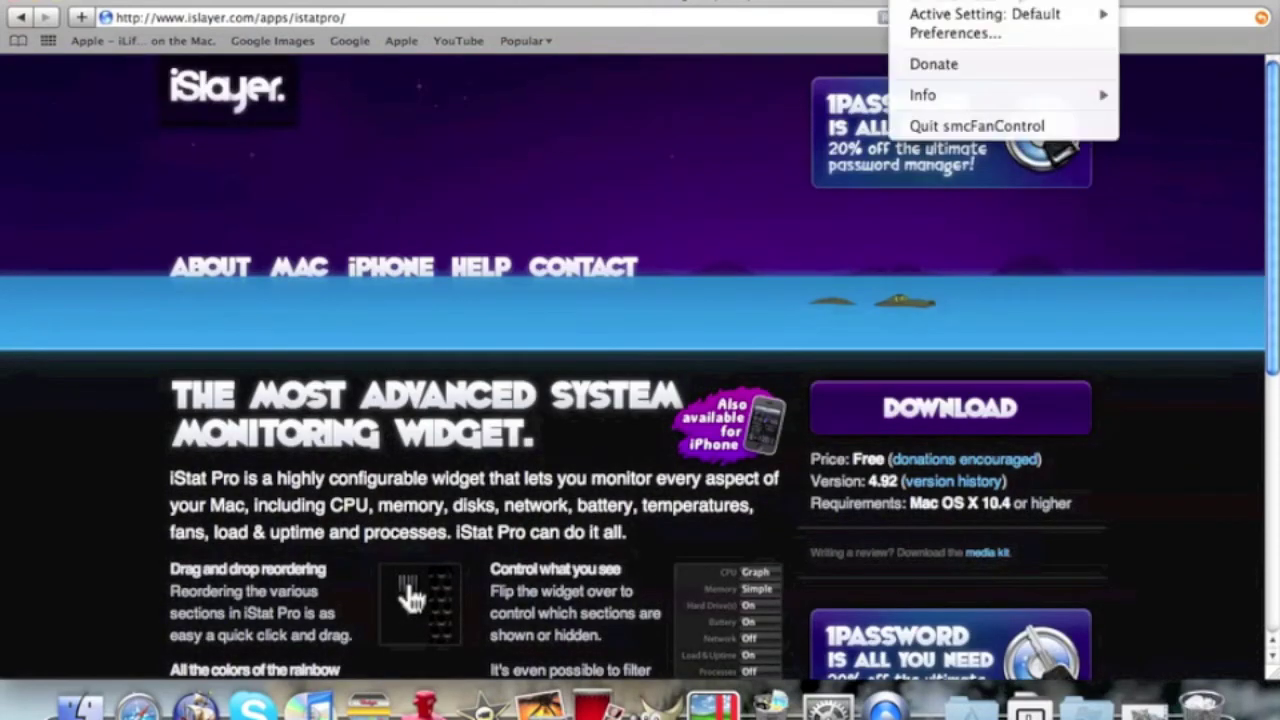
{"action": "left_click", "coordinate": [690, 168]}
{"action": "scroll", "coordinate": [686, 168], "scroll_direction": "down", "scroll_amount": 5}
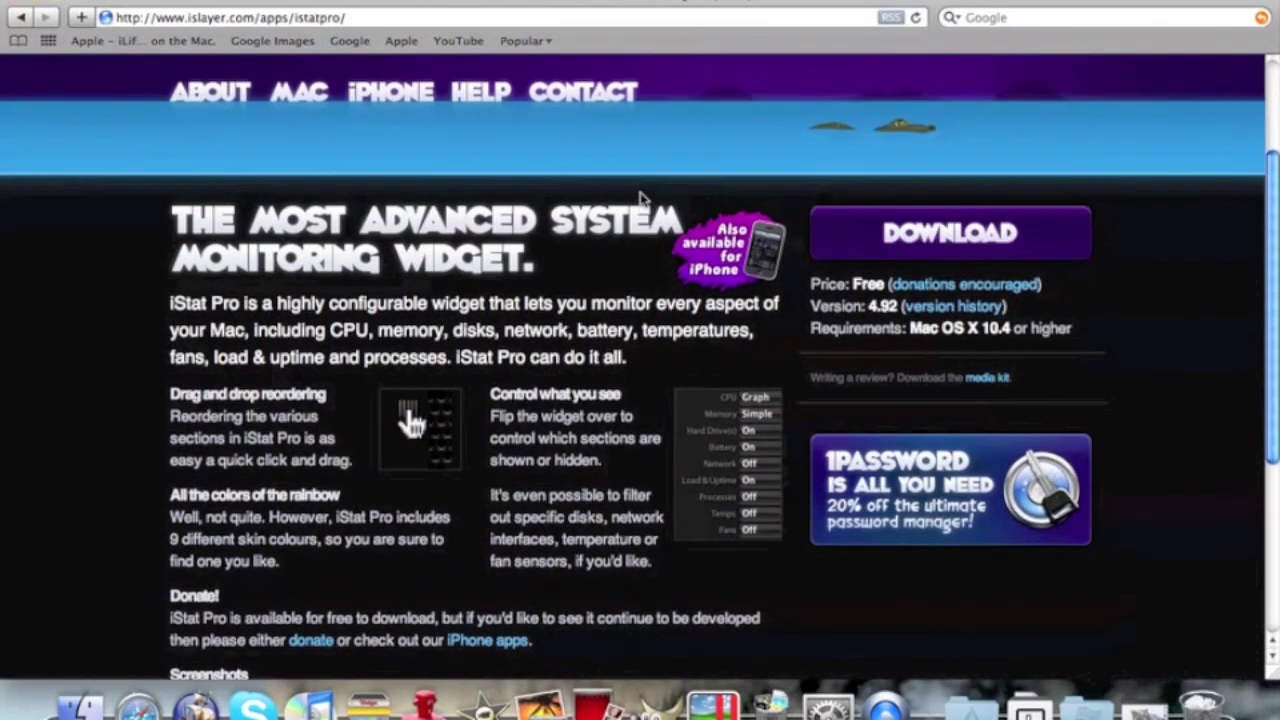
{"action": "scroll", "coordinate": [641, 200], "scroll_direction": "up", "scroll_amount": 4}
{"action": "left_click", "coordinate": [937, 3]}
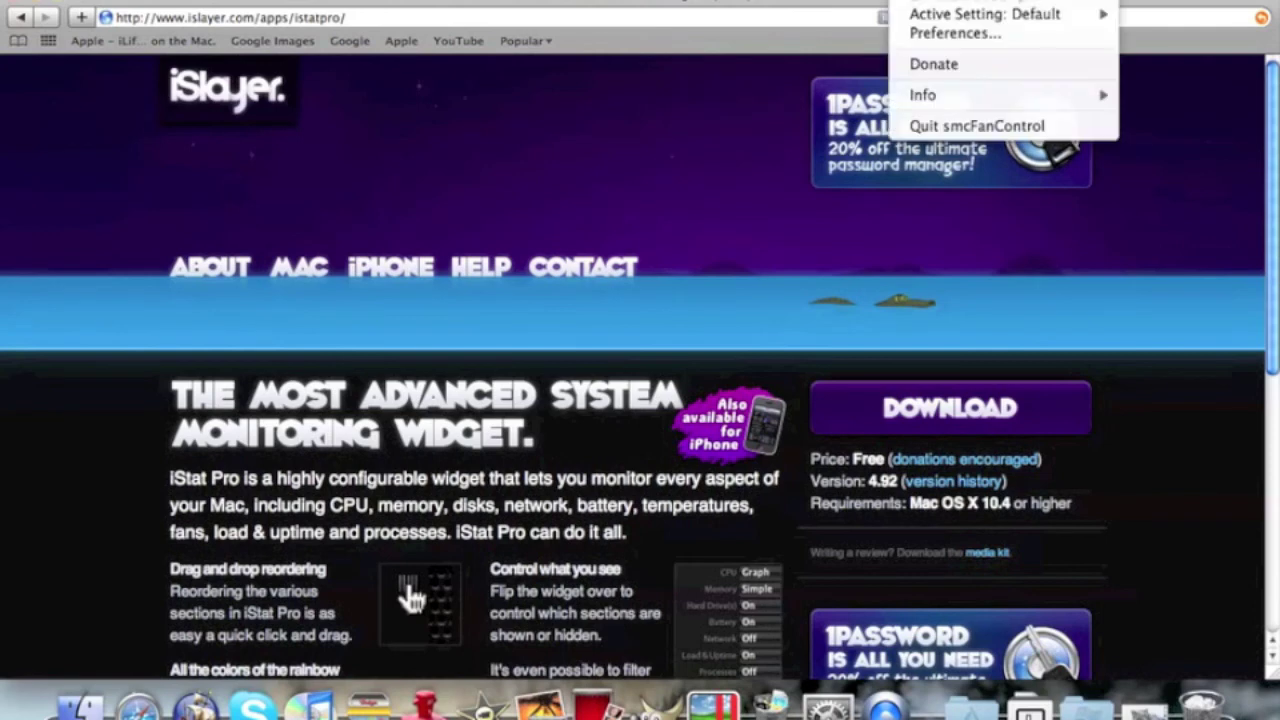
{"action": "mouse_move", "coordinate": [957, 103]}
{"action": "left_click", "coordinate": [775, 290]}
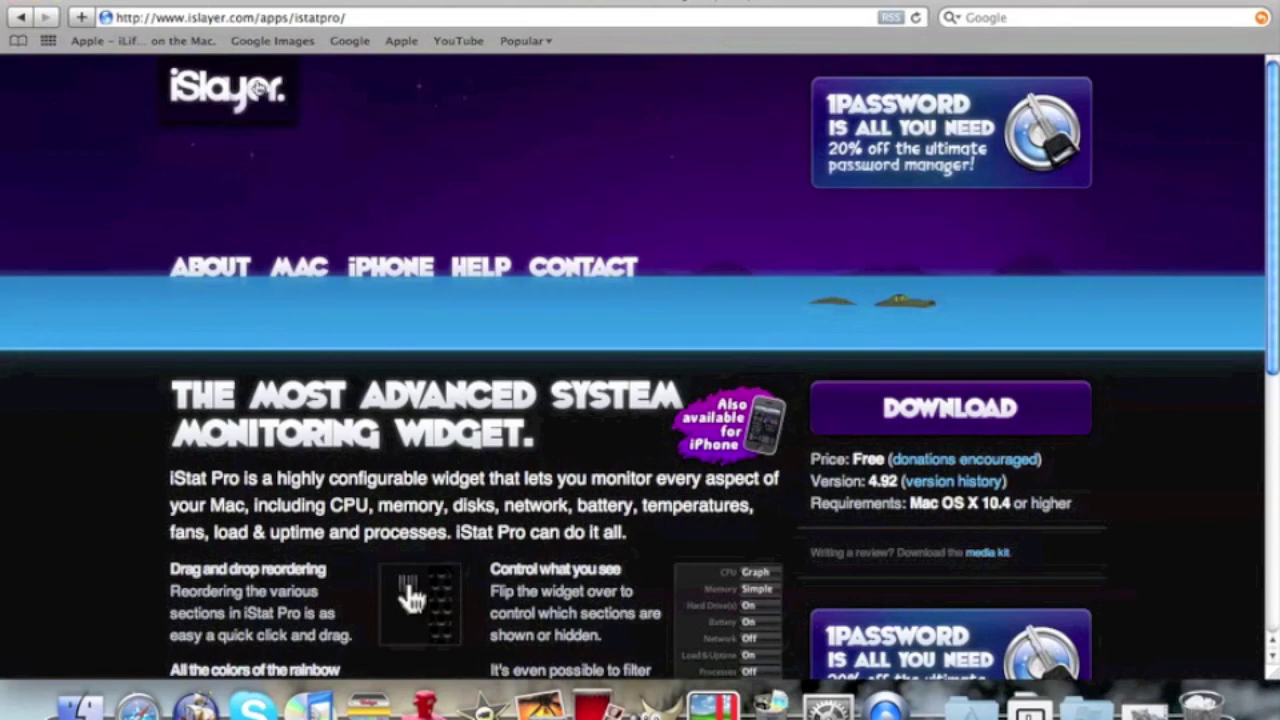
{"action": "left_click", "coordinate": [20, 0]}
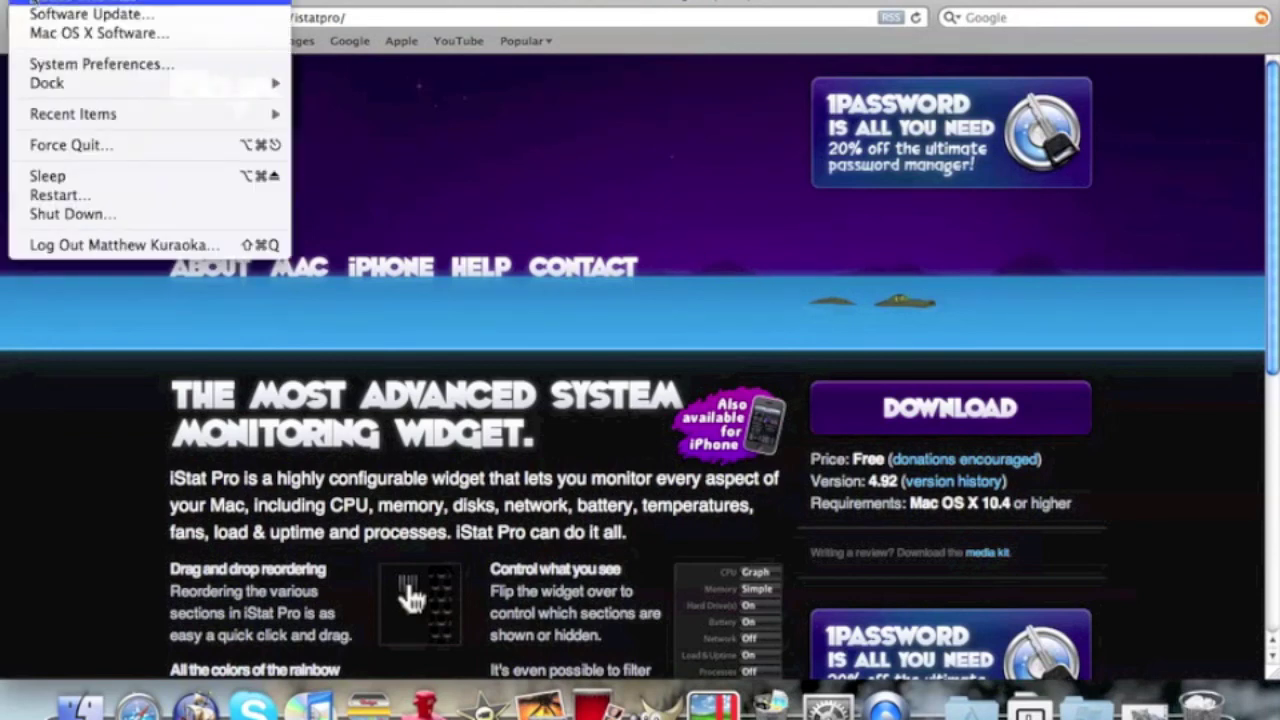
{"action": "left_click", "coordinate": [80, 0]}
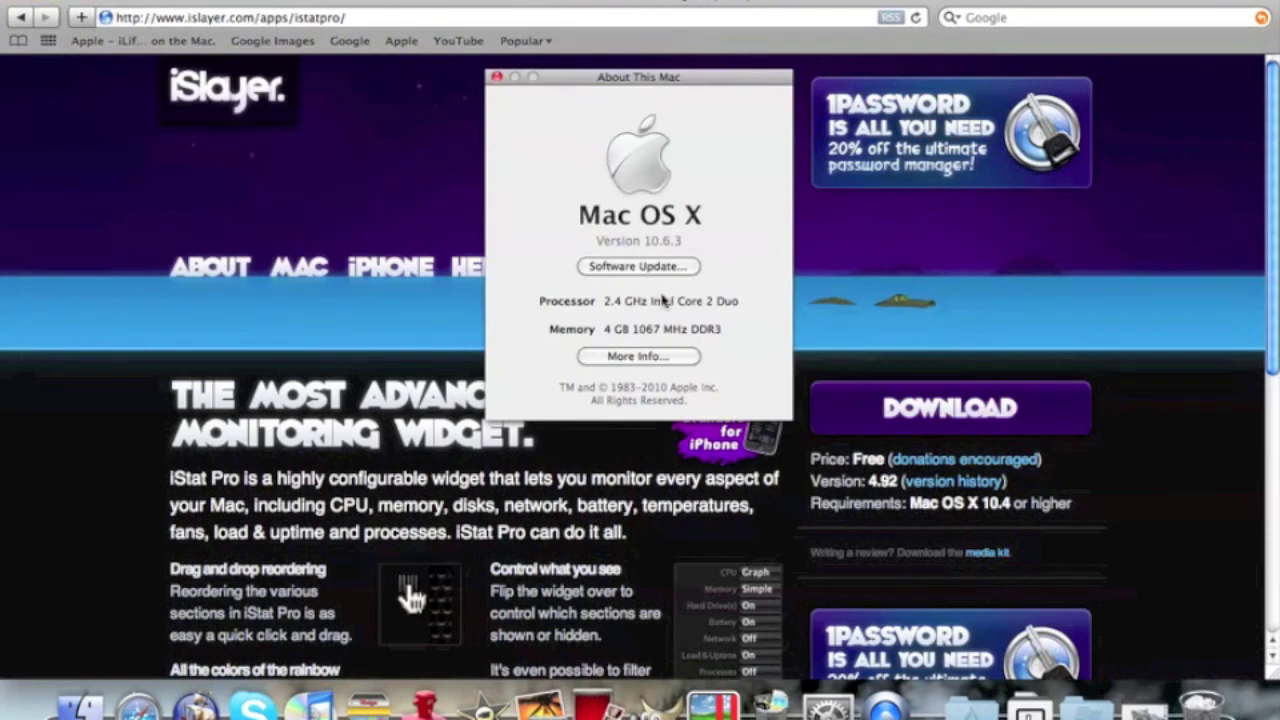
{"action": "left_click", "coordinate": [496, 77]}
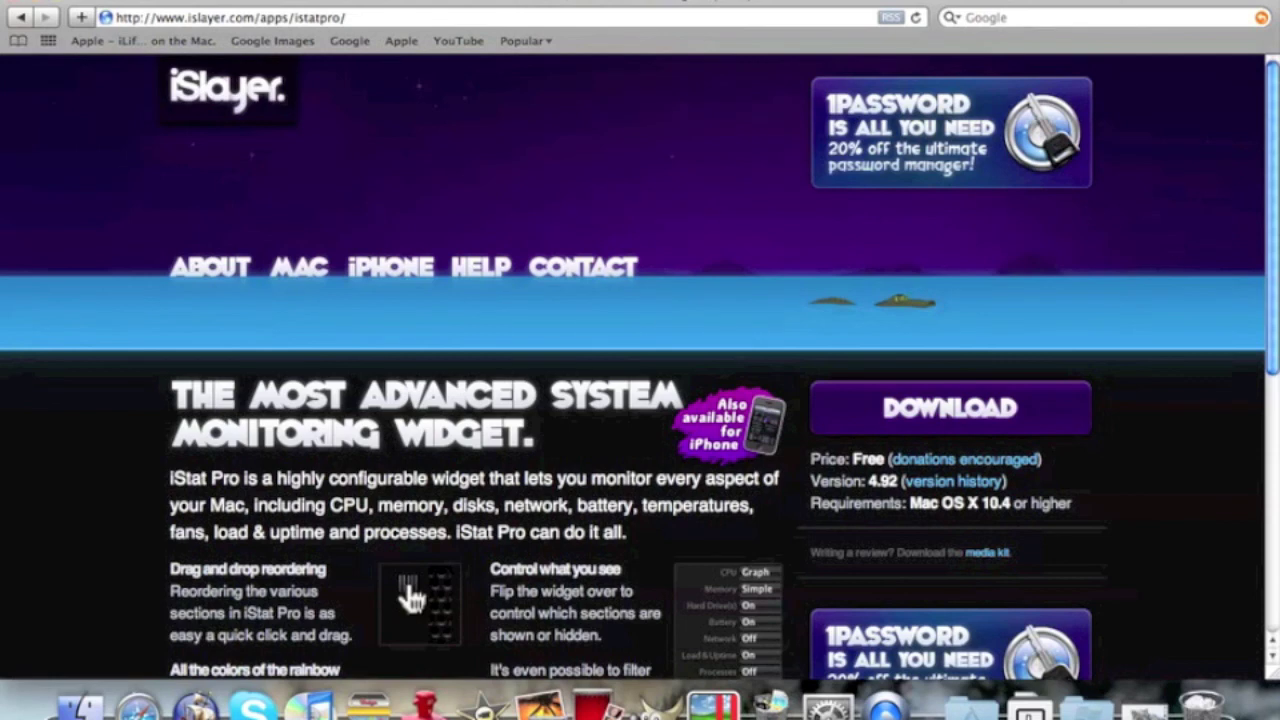
{"action": "left_click", "coordinate": [900, 0]}
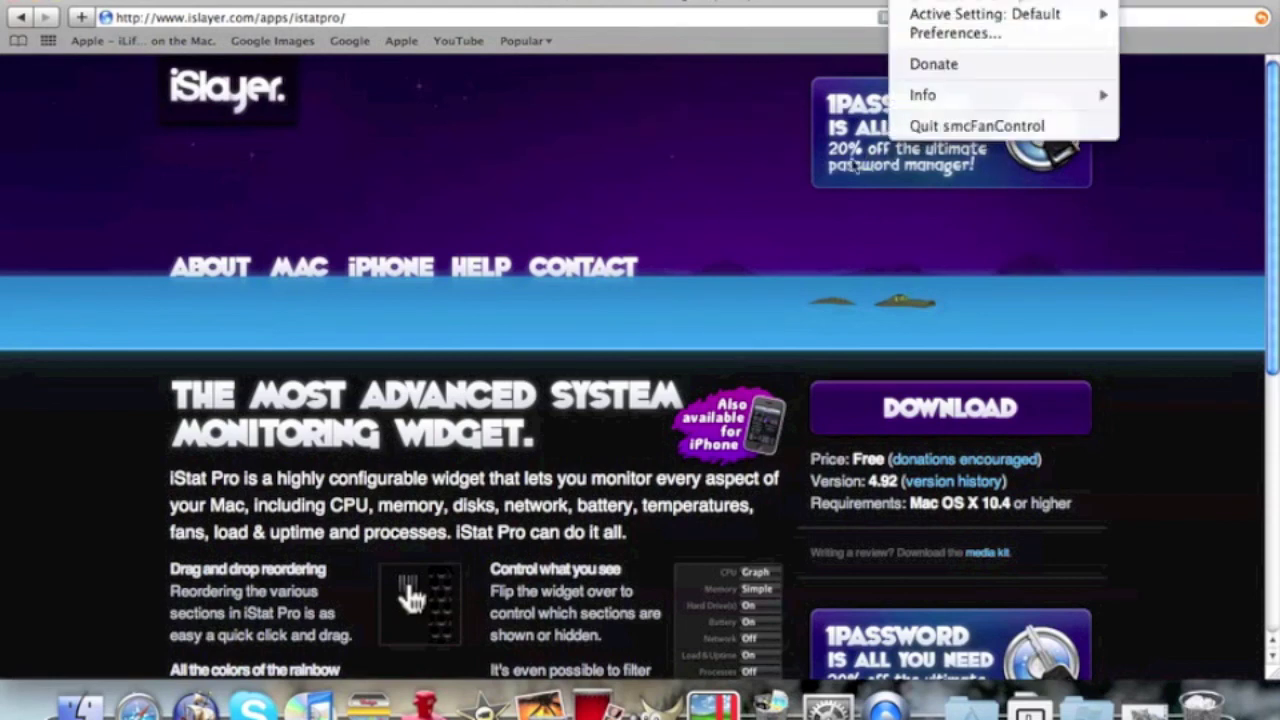
{"action": "left_click", "coordinate": [612, 180]}
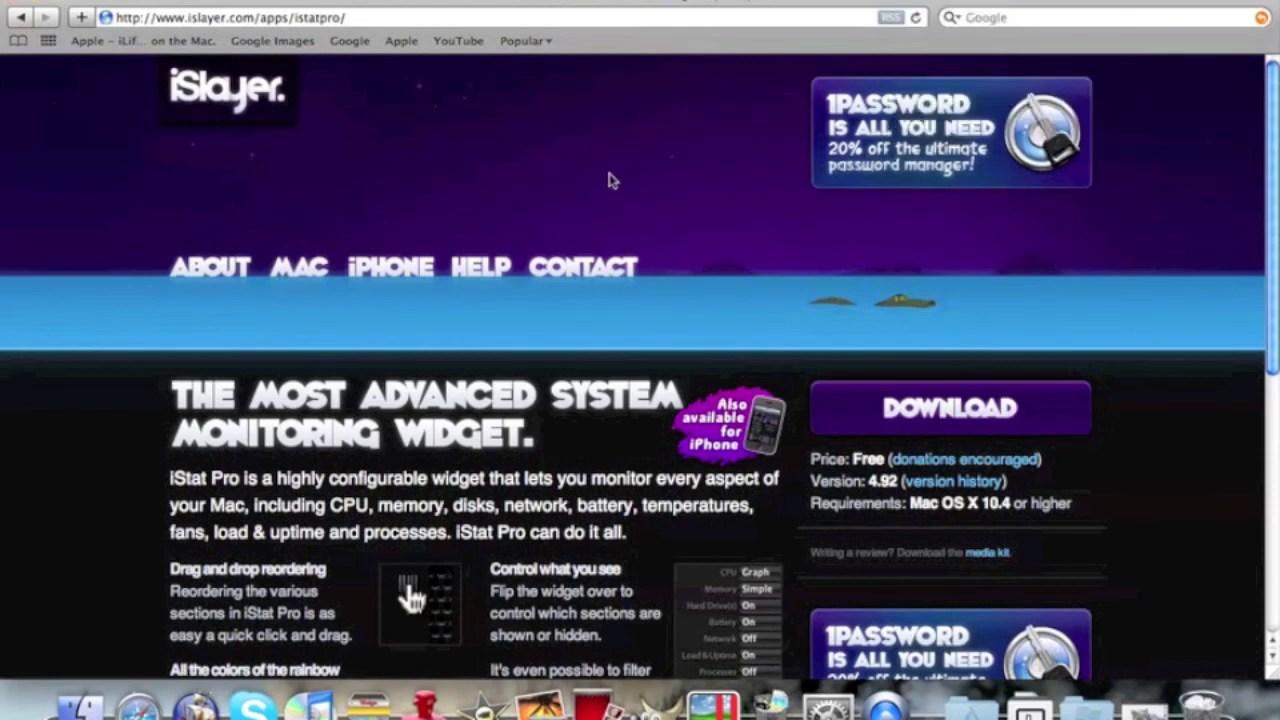